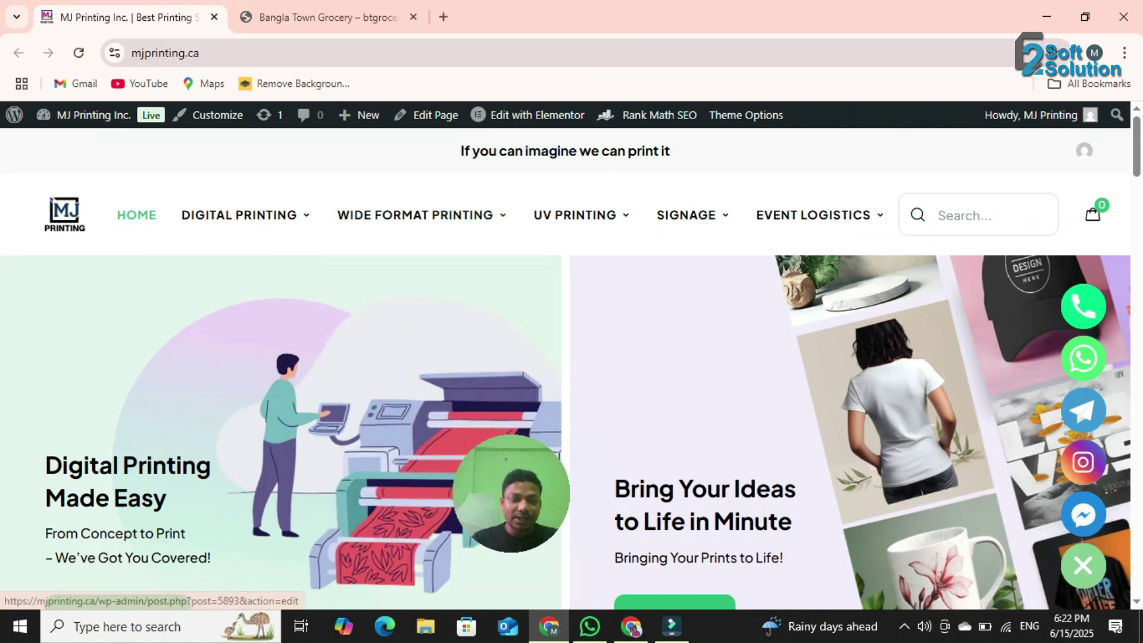
# - Open the Bangla Town Grocery admin dashboard from the btgrocery.ca site menu
pyautogui.click(328, 17)
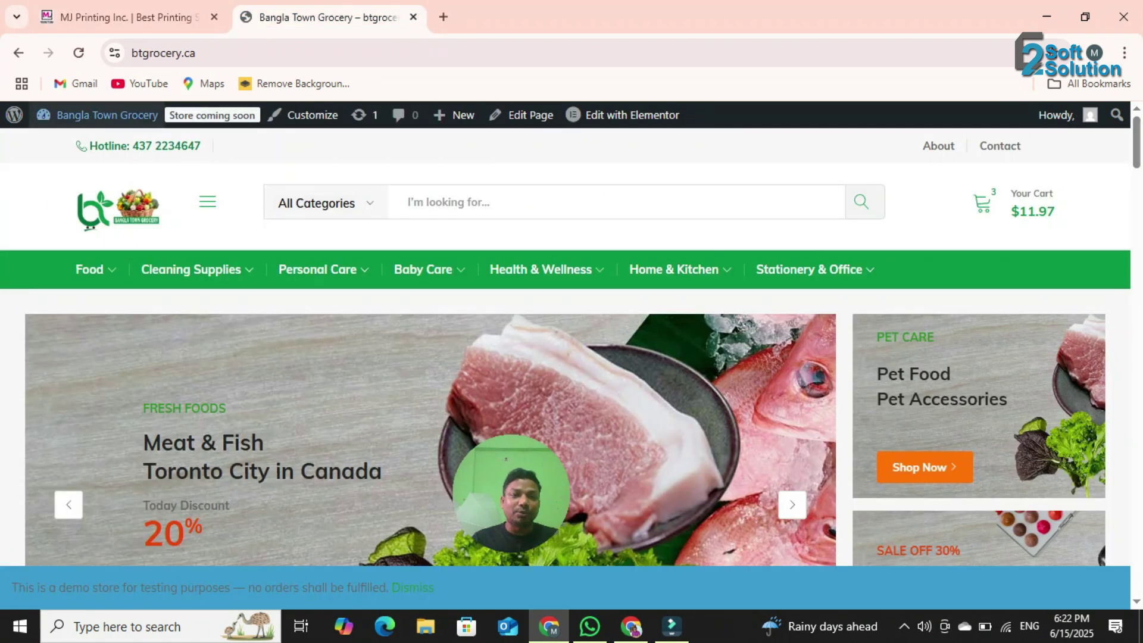
pyautogui.scroll(-4, 565, 347)
pyautogui.scroll(4, 566, 347)
pyautogui.moveTo(102, 115)
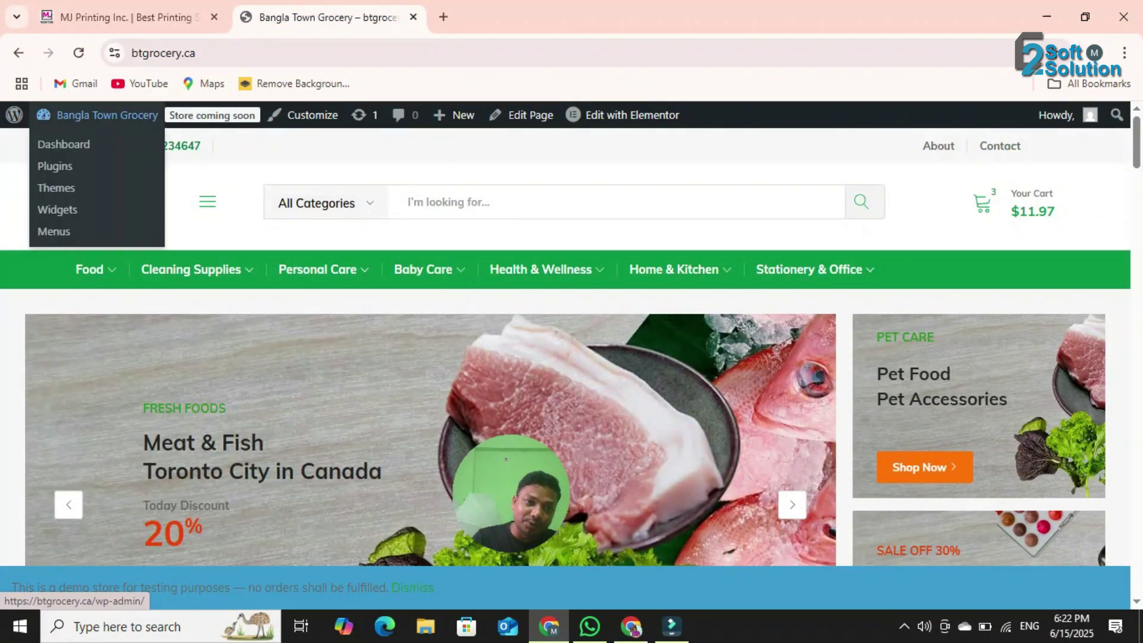
pyautogui.click(63, 144)
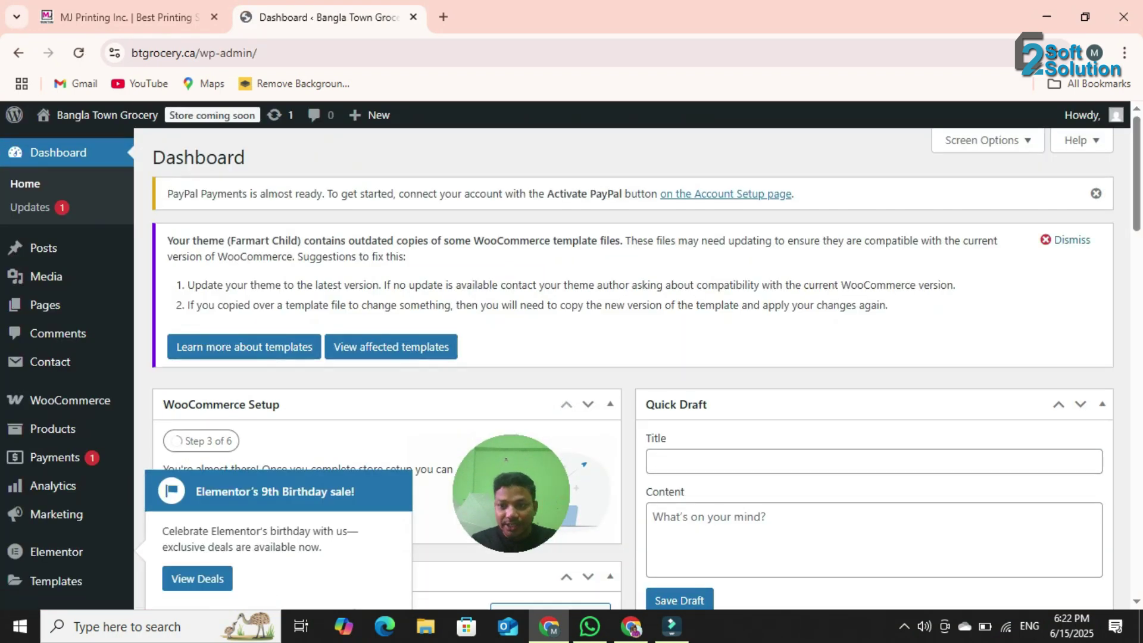
# - Dismiss the outdated WooCommerce templates notice and the PayPal Payments notice
pyautogui.click(1065, 239)
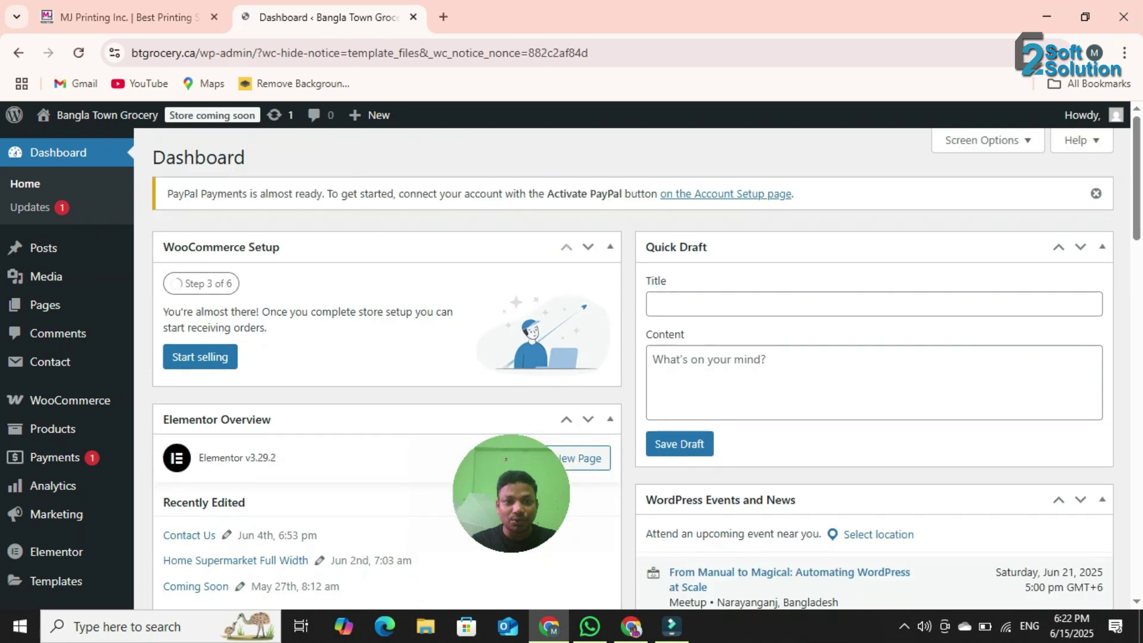
pyautogui.click(1096, 194)
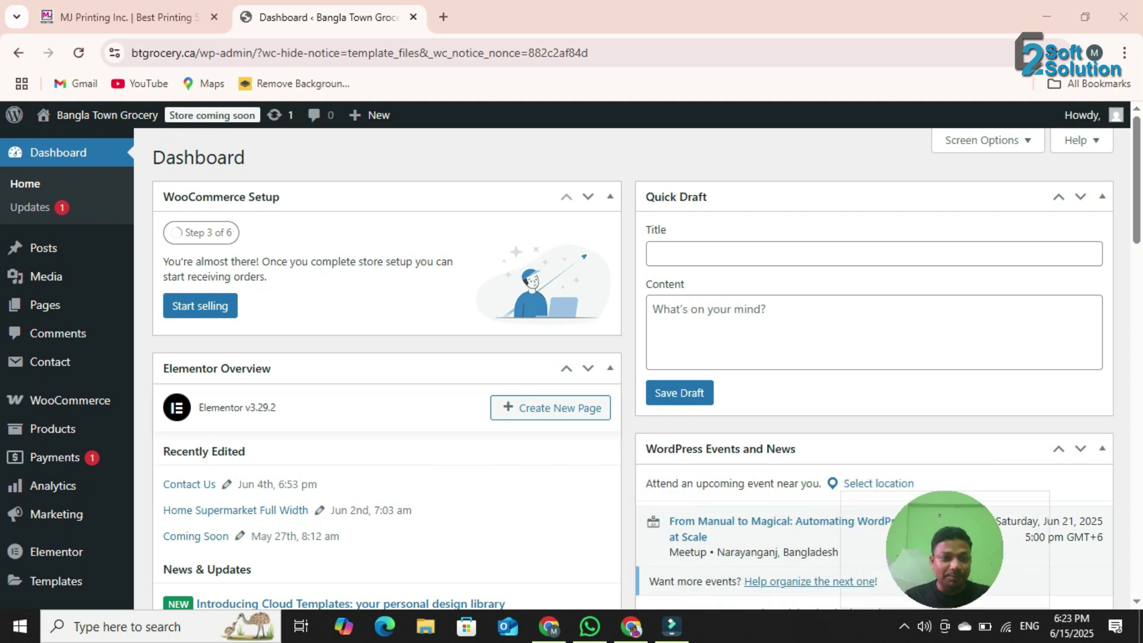
pyautogui.scroll(-5, 53, 381)
pyautogui.moveTo(60, 417)
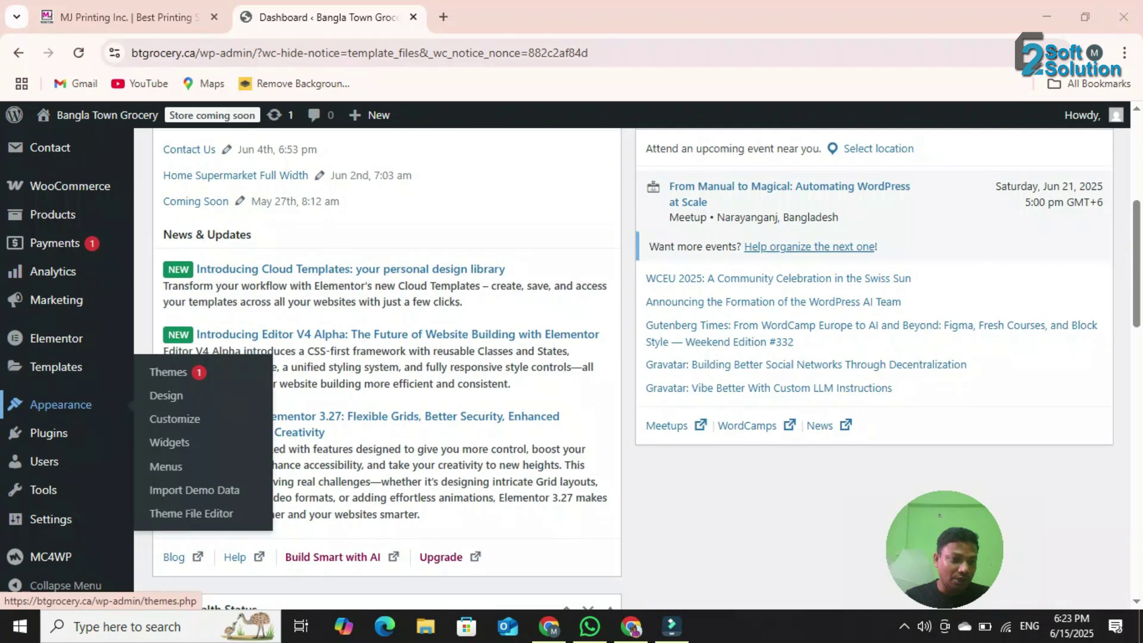
# - Search Add Plugins for 'chaty', then install and activate the Chaty plugin
pyautogui.click(176, 459)
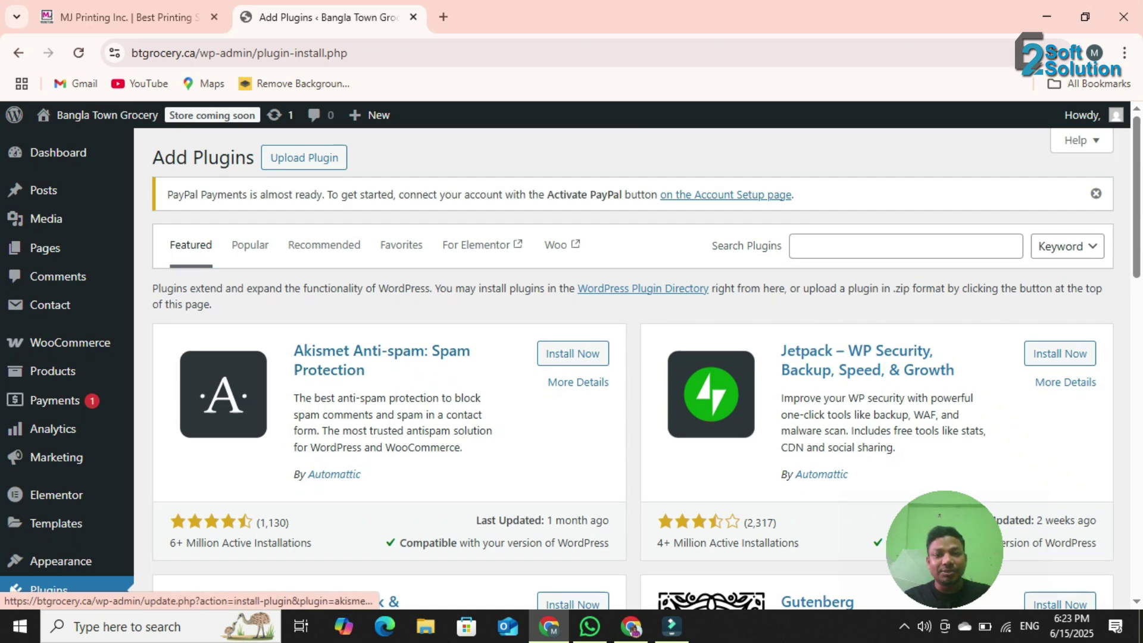
pyautogui.click(905, 246)
pyautogui.write('chaty')
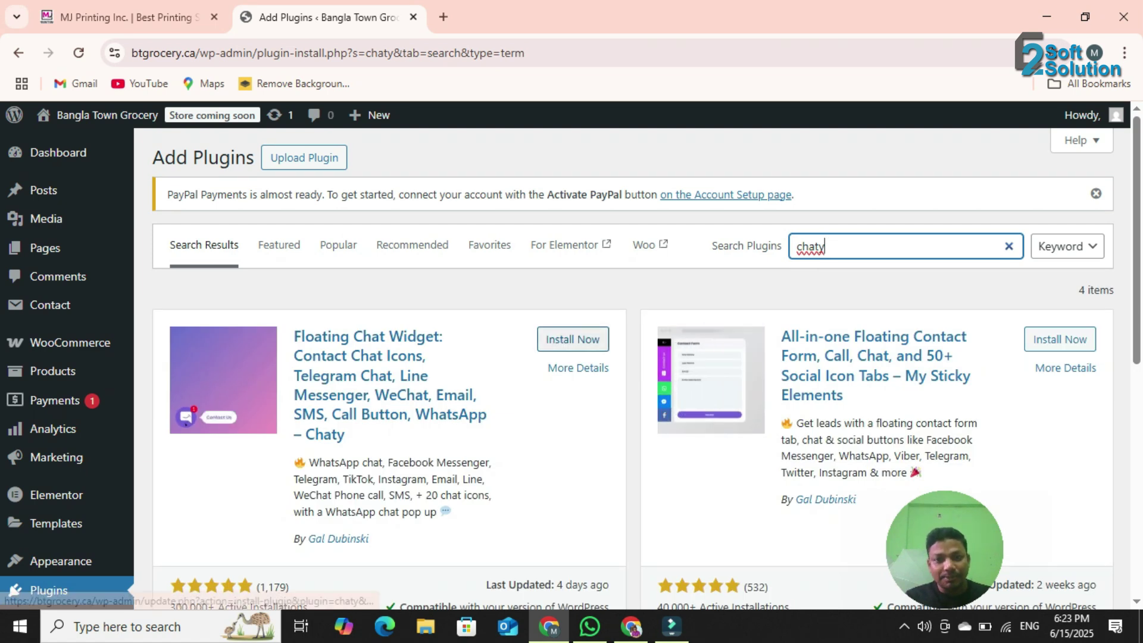
pyautogui.click(573, 339)
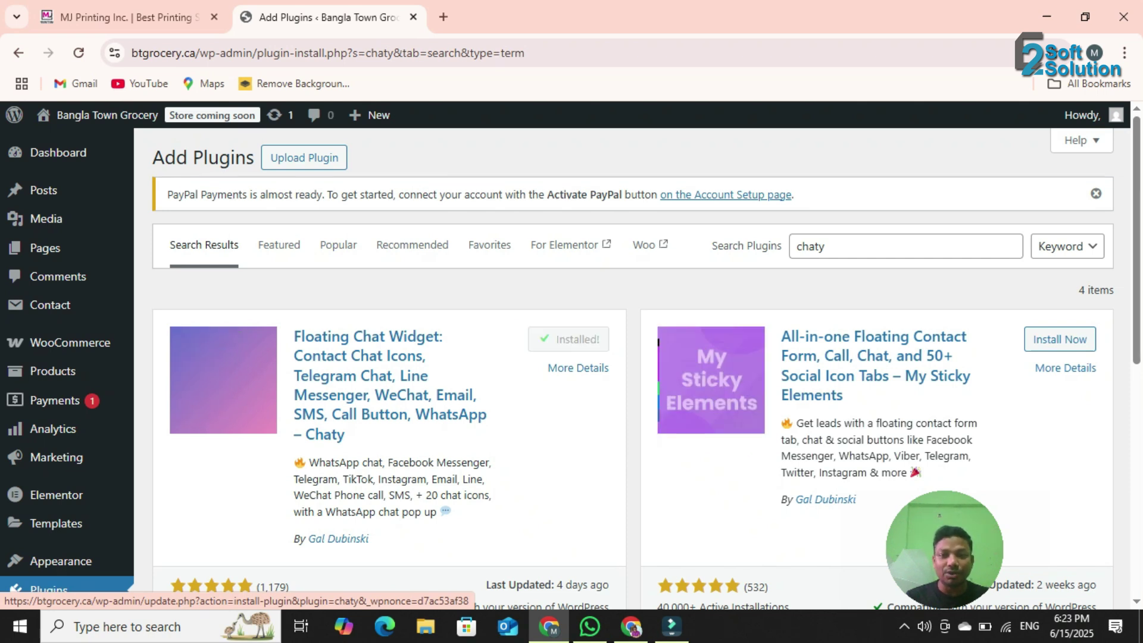
pyautogui.click(581, 340)
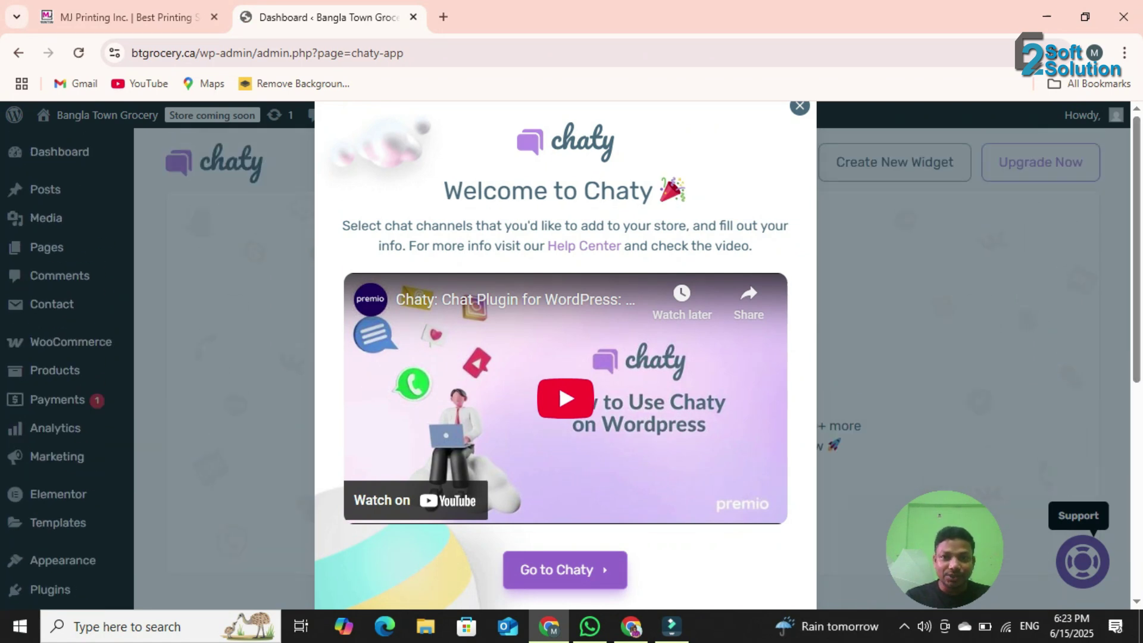
# - Close the Welcome popup, create a new widget and rename Widget-1 to 'Live Chat'
pyautogui.click(800, 107)
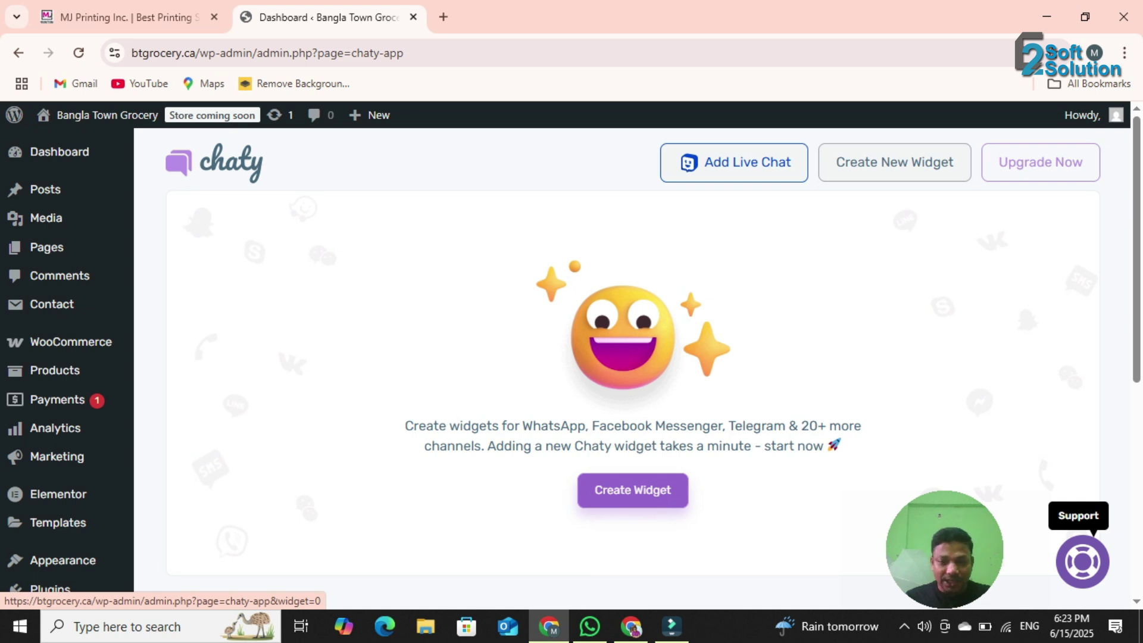
pyautogui.click(633, 490)
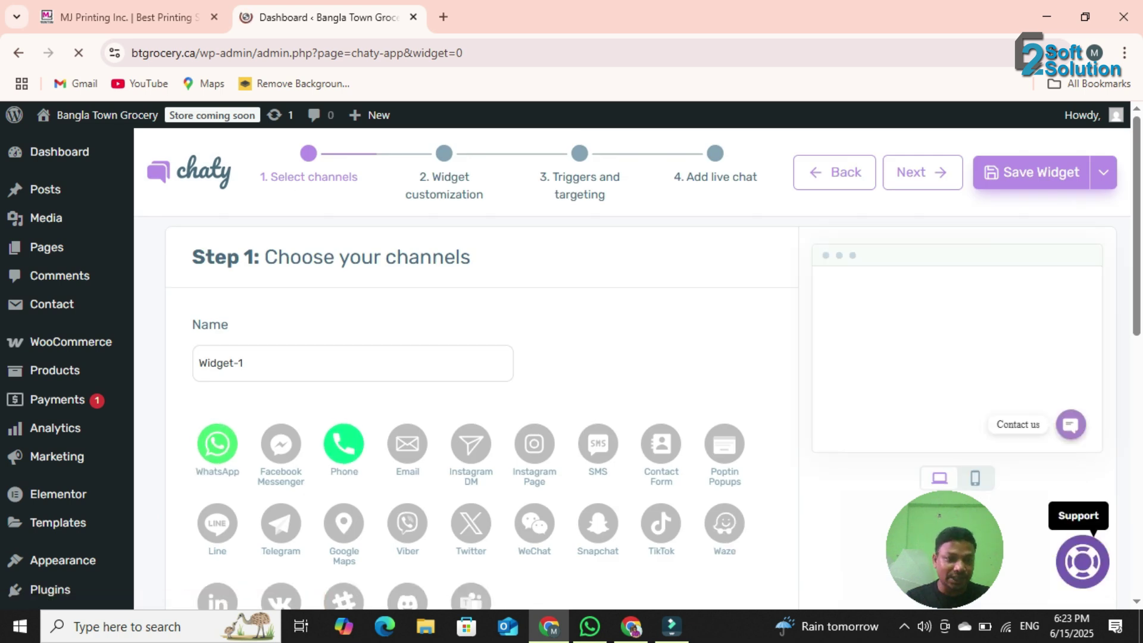
pyautogui.moveTo(245, 381); pyautogui.dragTo(71, 372)
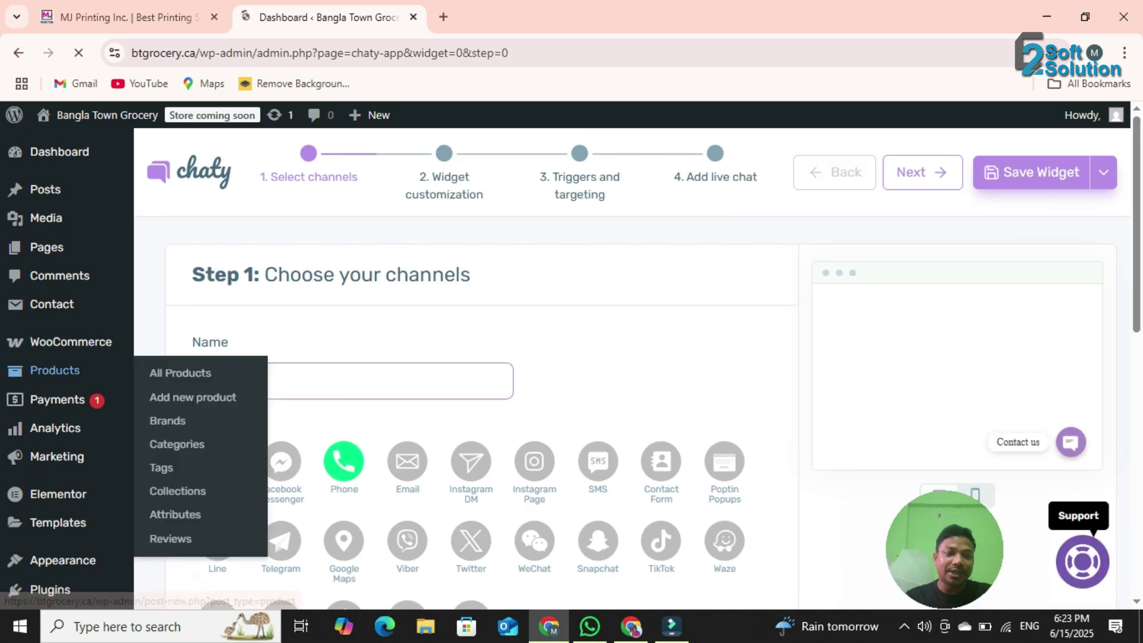
pyautogui.write('L')
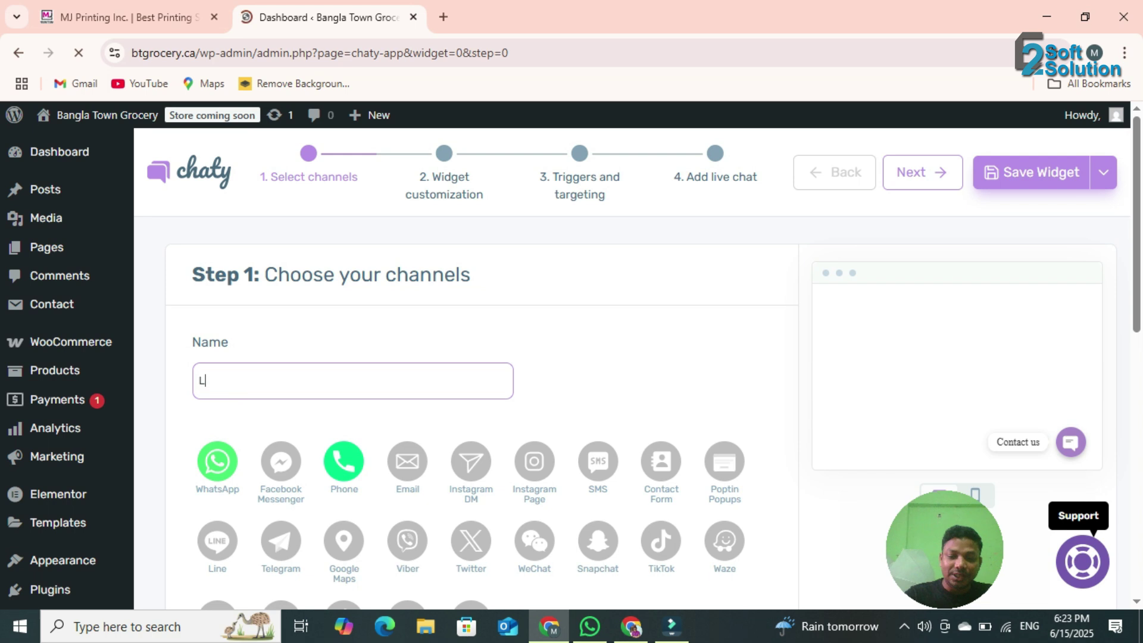
pyautogui.write('ive Chat')
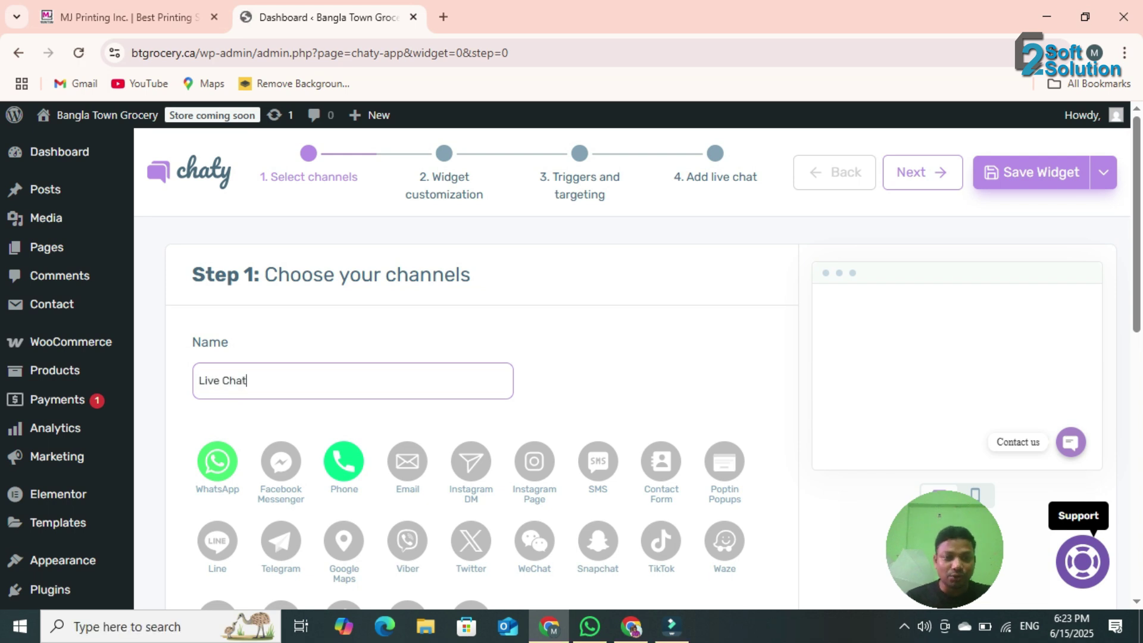
pyautogui.scroll(-1, 572, 369)
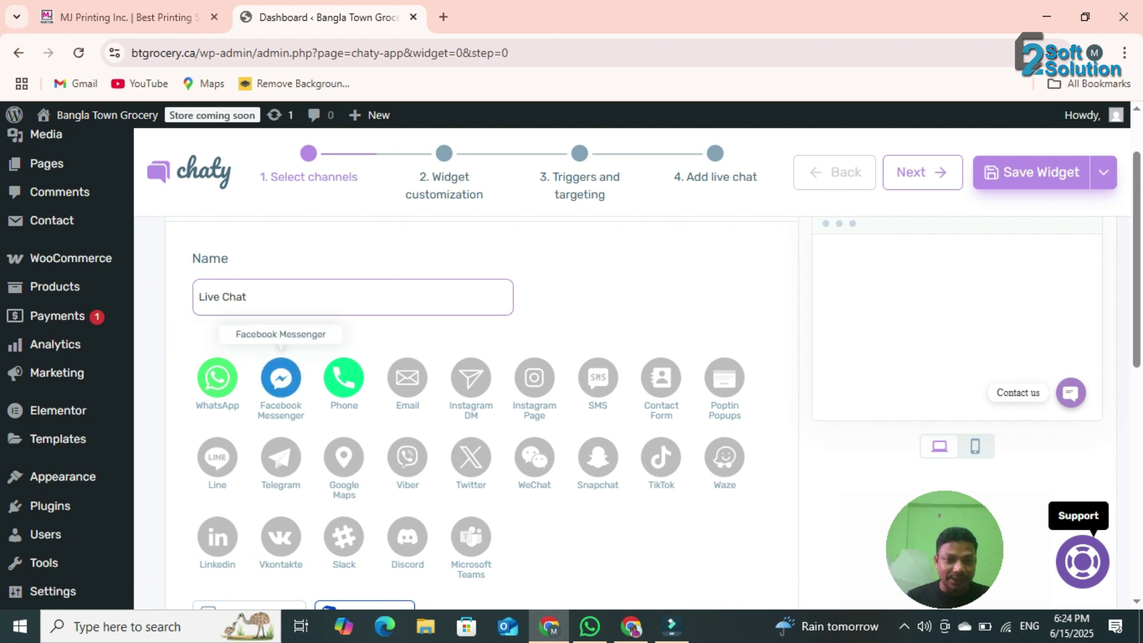
# - Turn on the Facebook Messenger, Instagram Page, Telegram and LinkedIn icons in the Step 1 channel grid
pyautogui.click(281, 377)
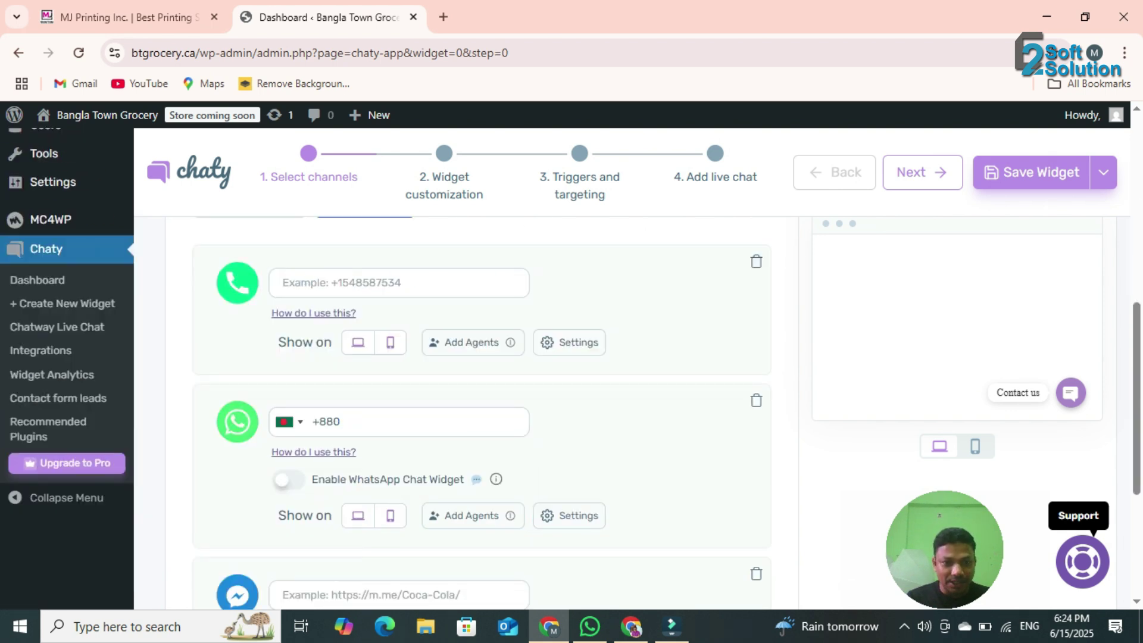
pyautogui.scroll(7, 408, 384)
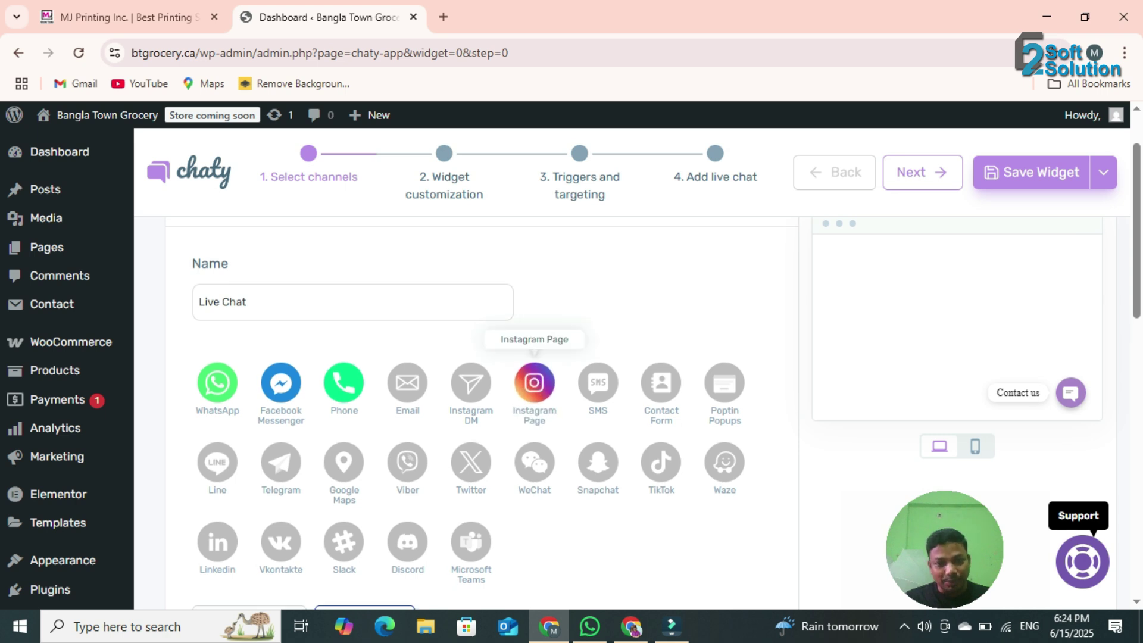
pyautogui.click(534, 384)
pyautogui.scroll(-5, 535, 384)
pyautogui.scroll(5, 280, 333)
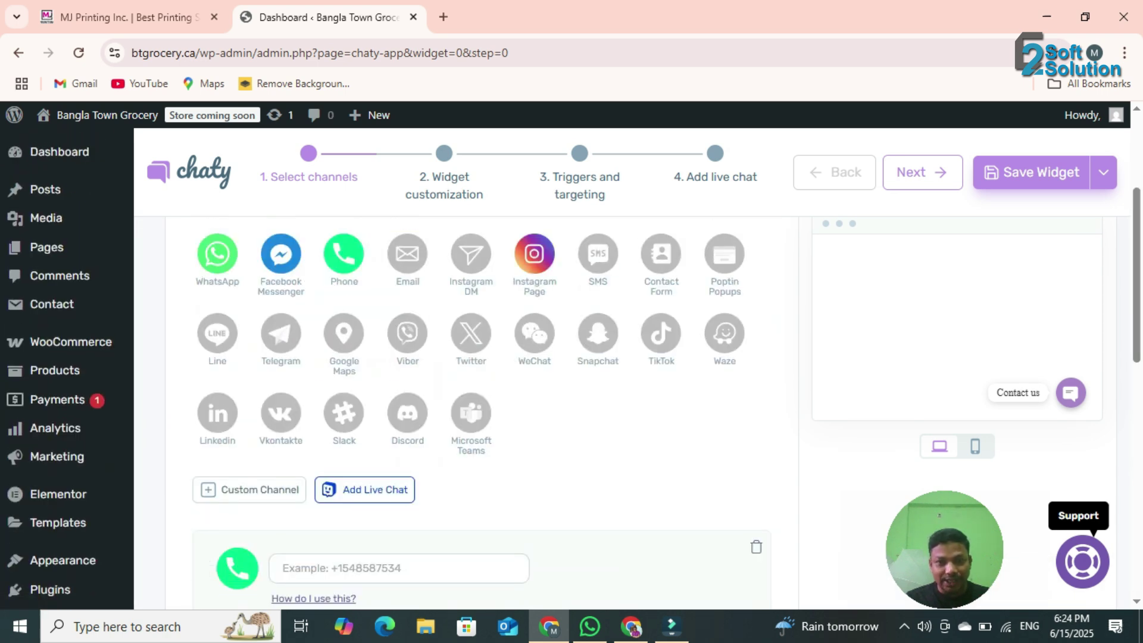
pyautogui.click(281, 333)
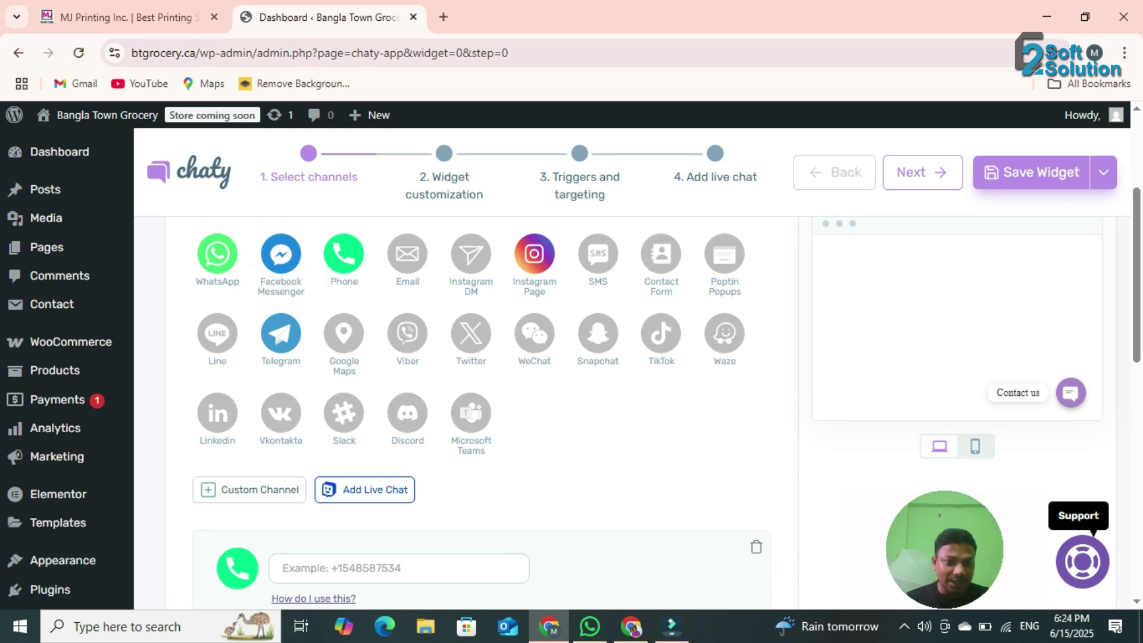
pyautogui.scroll(-10, 334, 373)
pyautogui.scroll(5, 333, 372)
pyautogui.scroll(4, 281, 334)
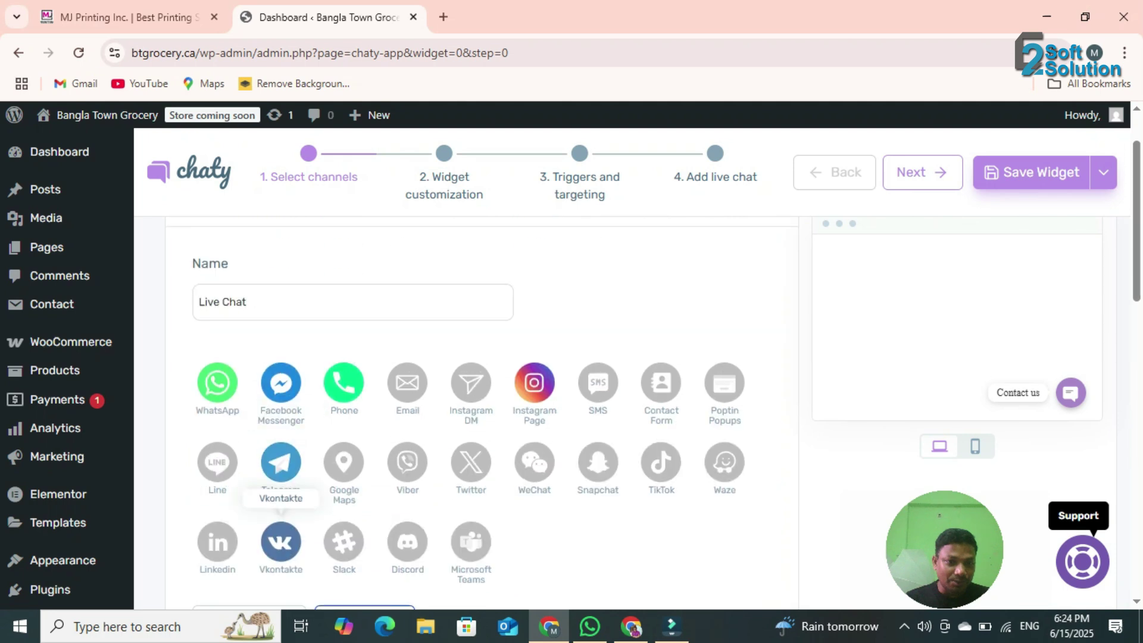
pyautogui.click(217, 546)
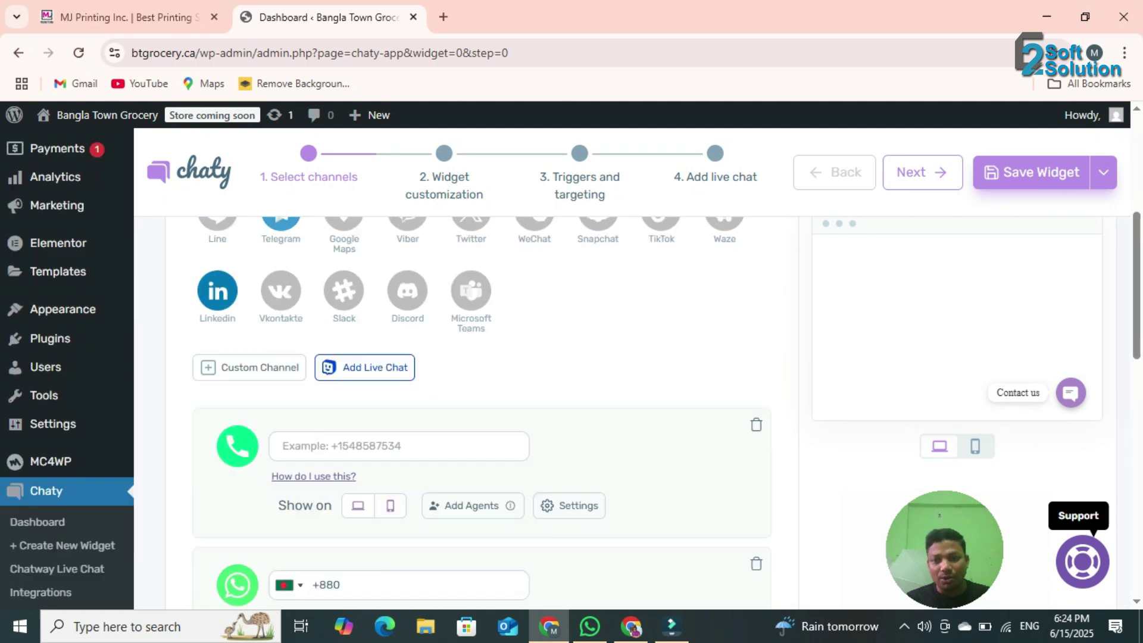
# - Enter the Bangladesh contact number in the WhatsApp channel field
pyautogui.scroll(8, 476, 357)
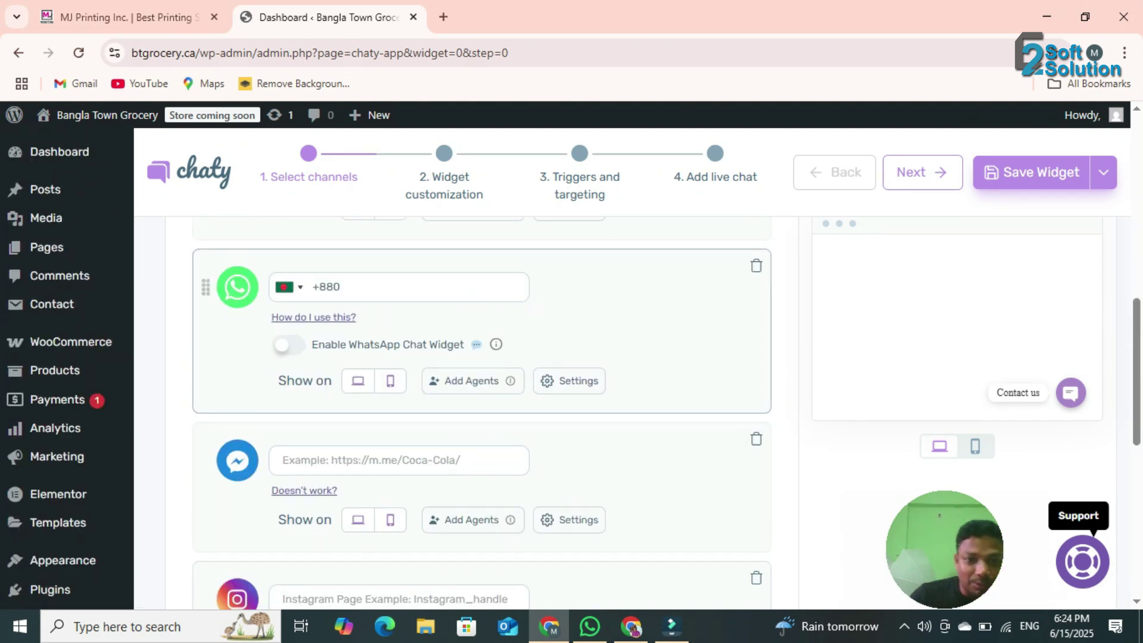
pyautogui.scroll(1, 477, 357)
pyautogui.click(357, 370)
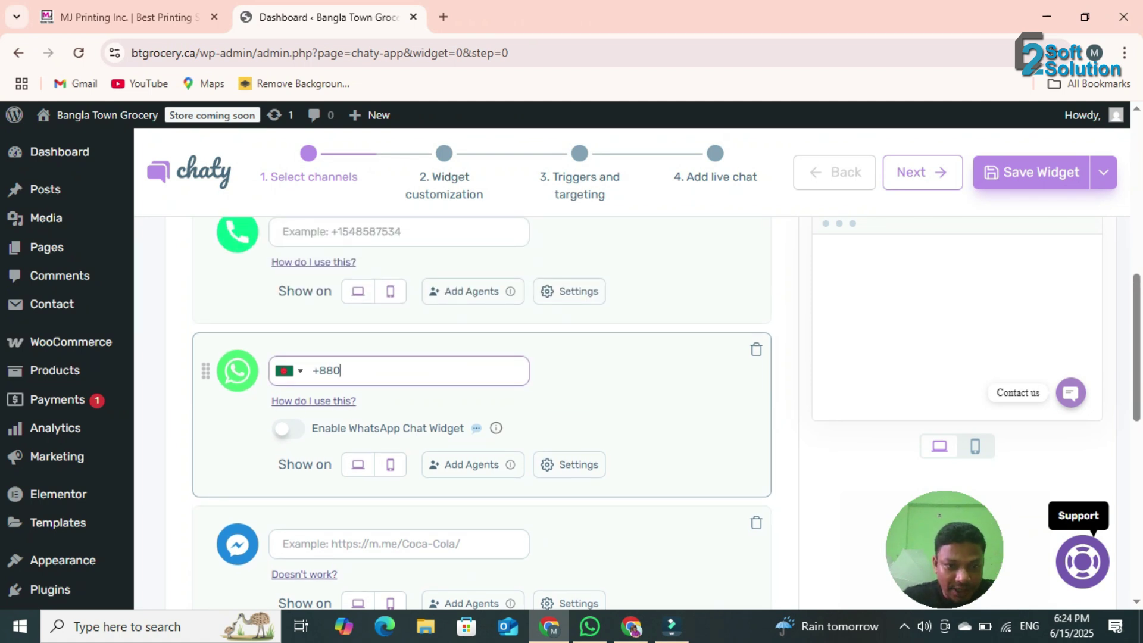
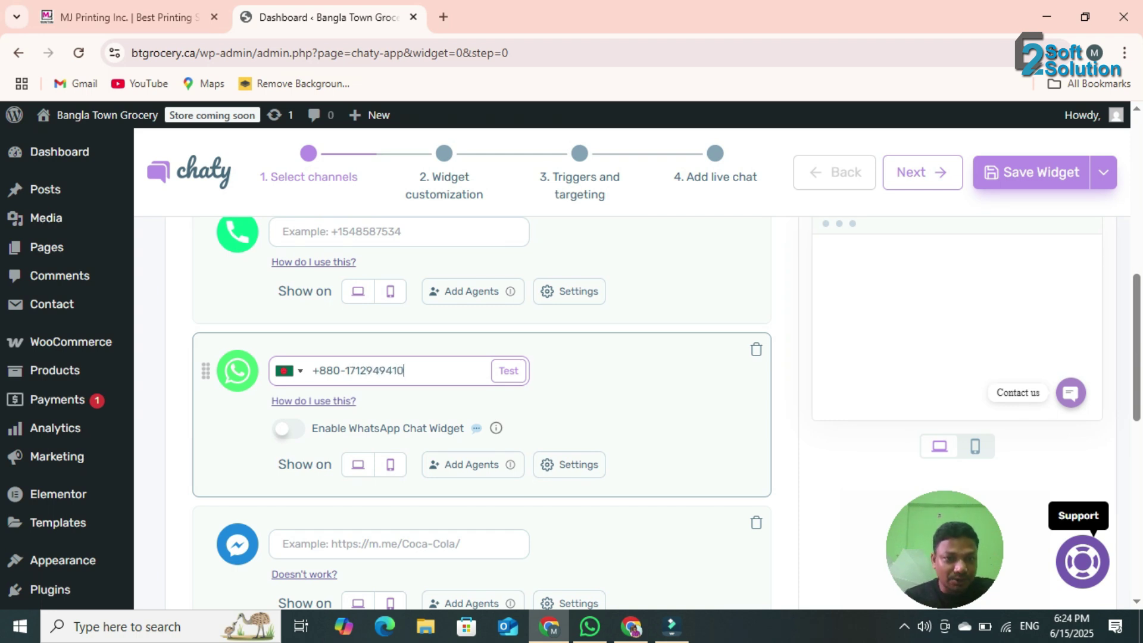
# - Test the WhatsApp number in WhatsApp Web, accept it, and move to the Messenger URL field
pyautogui.hotkey('shift', 'Left')
pyautogui.hotkey('shift', 'Left')
pyautogui.hotkey('shift', 'Left')
pyautogui.hotkey('shift', 'Left')
pyautogui.hotkey('shift', 'Left')
pyautogui.hotkey('shift', 'Left')
pyautogui.hotkey('shift', 'Left')
pyautogui.hotkey('shift', 'Left')
pyautogui.hotkey('shift', 'Left')
pyautogui.hotkey('shift', 'Left')
pyautogui.hotkey('shift', 'Left')
pyautogui.hotkey('shift', 'Left')
pyautogui.hotkey('shift', 'Left')
pyautogui.hotkey('shift', 'Left')
pyautogui.hotkey('shift', 'Left')
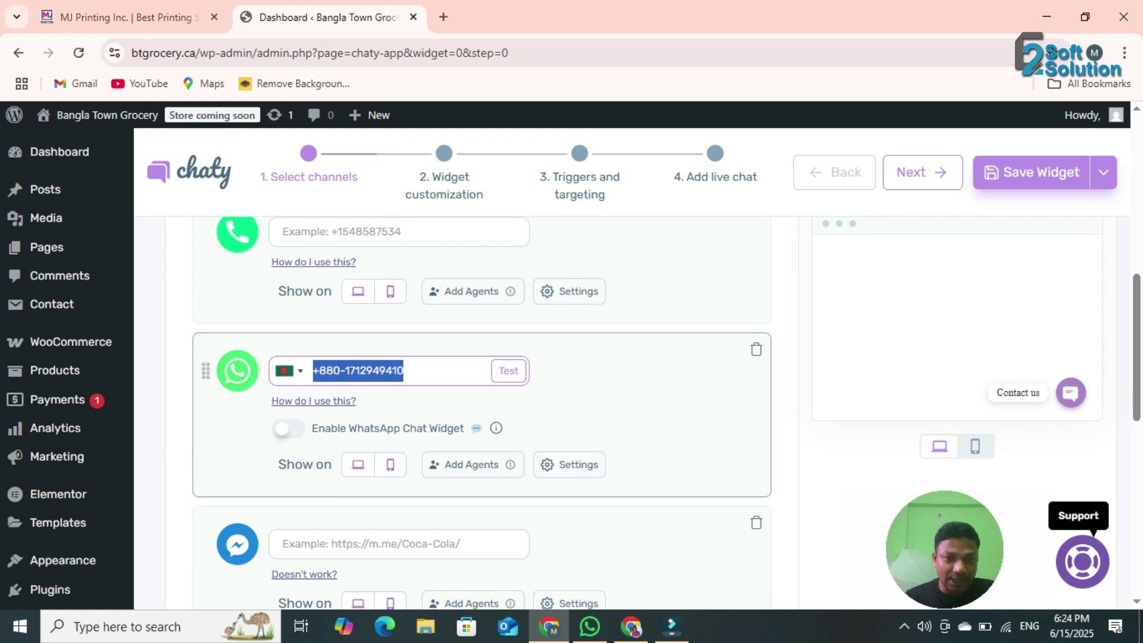
pyautogui.press('Tab')
pyautogui.press('Return')
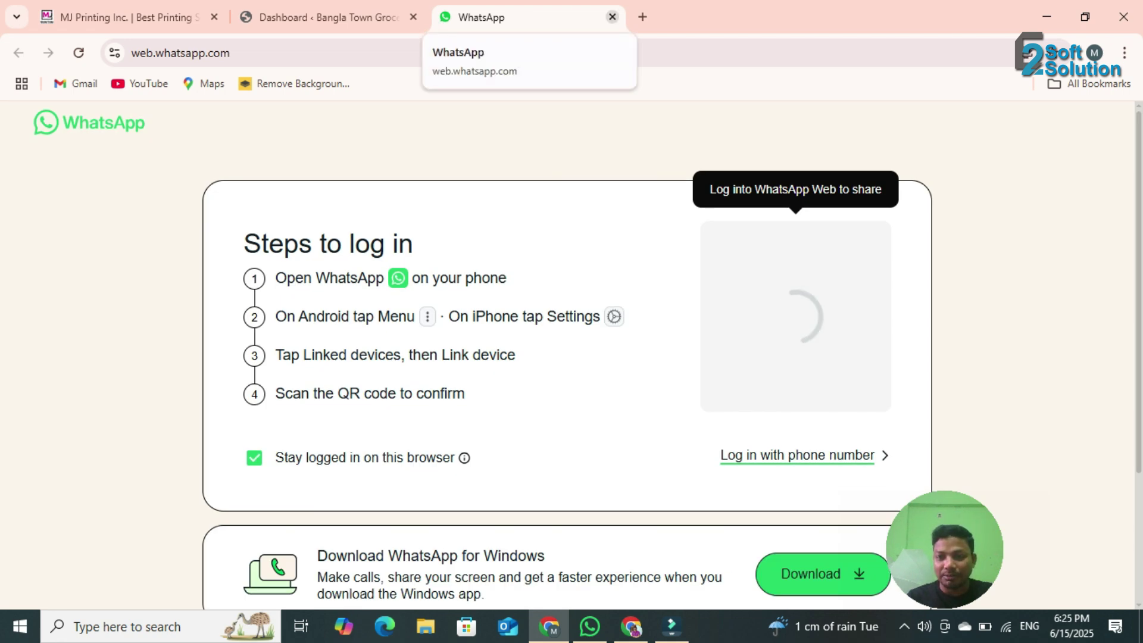
pyautogui.click(612, 16)
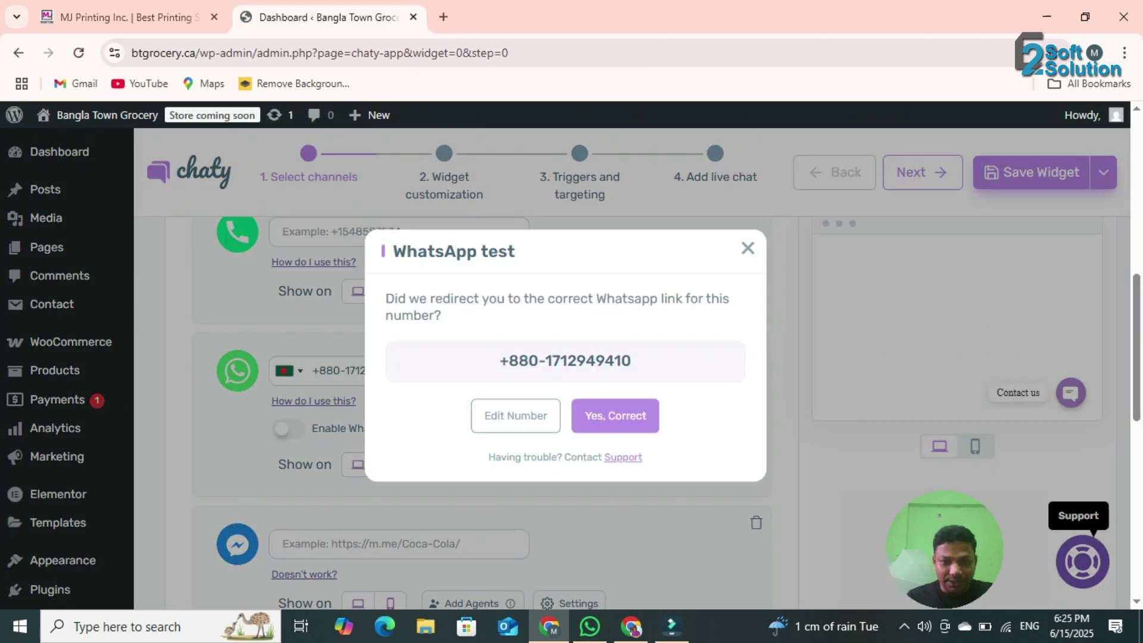
pyautogui.press('Escape')
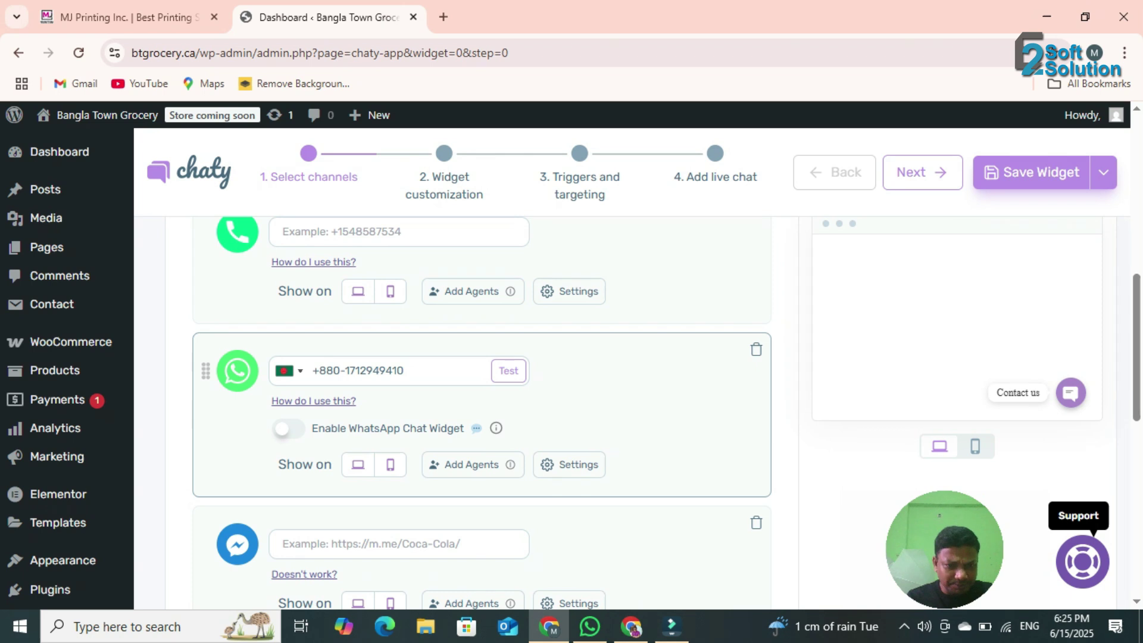
pyautogui.scroll(-3, 572, 369)
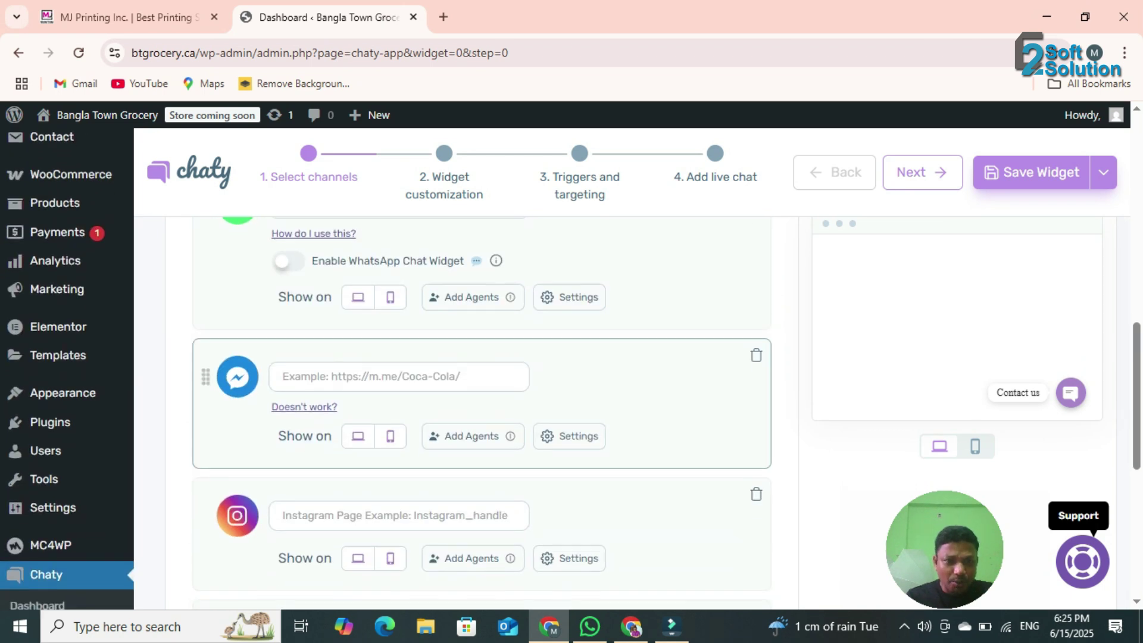
pyautogui.click(283, 376)
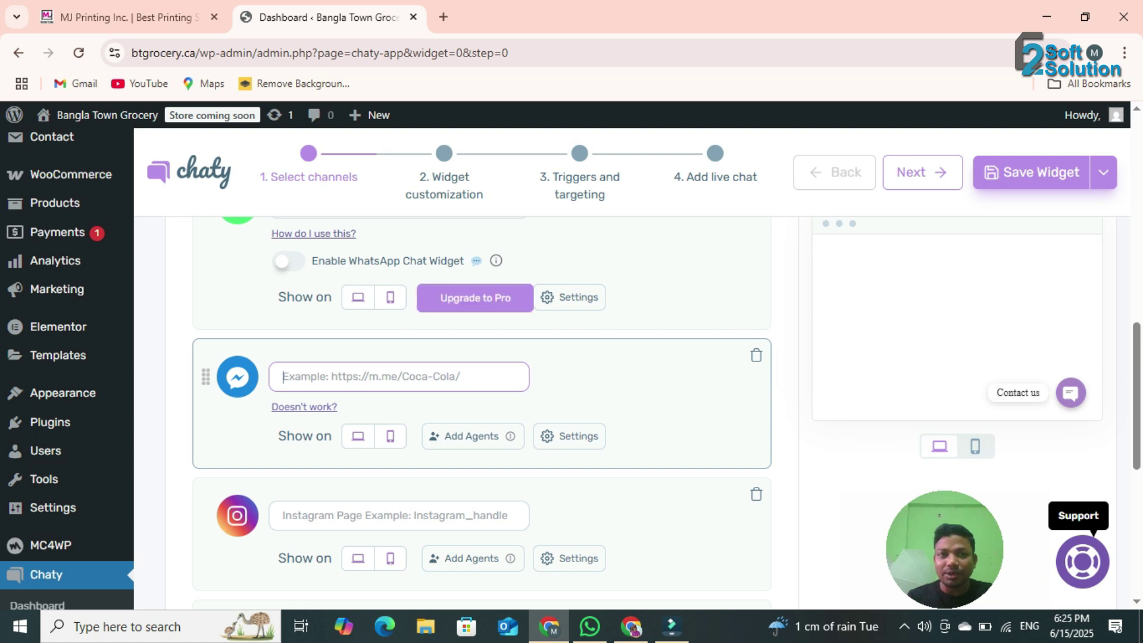
# - Look up how to copy a Messenger URL and copy the page's m.me address
pyautogui.hotkey('alt', 'Tab')
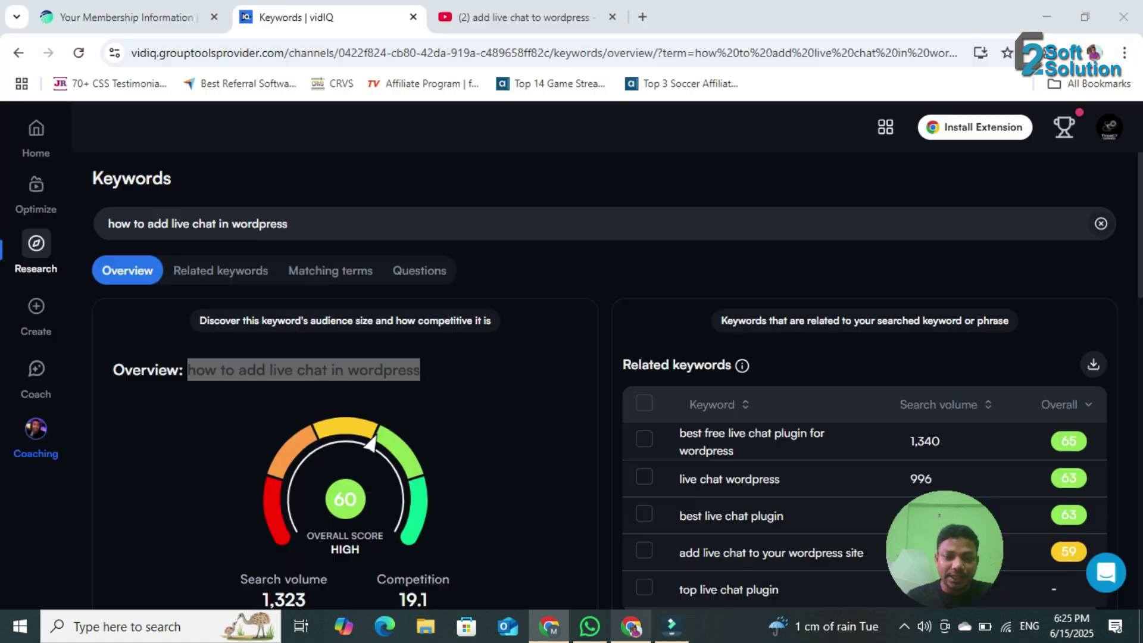
pyautogui.hotkey('ctrl', 'l')
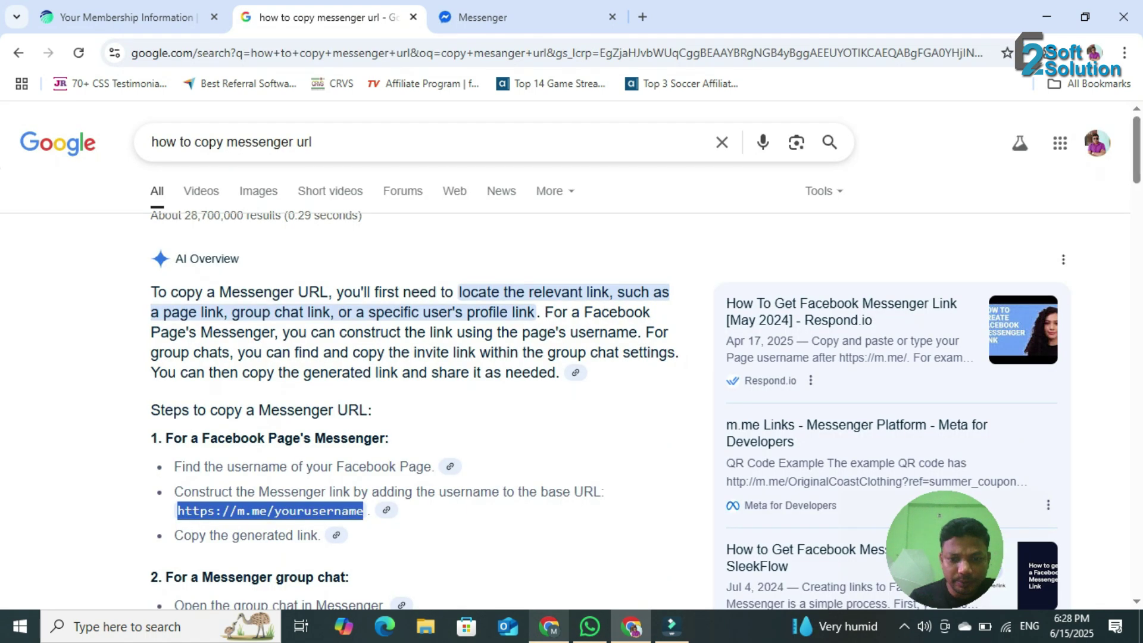
pyautogui.hotkey('alt', 'Tab')
pyautogui.click(333, 377)
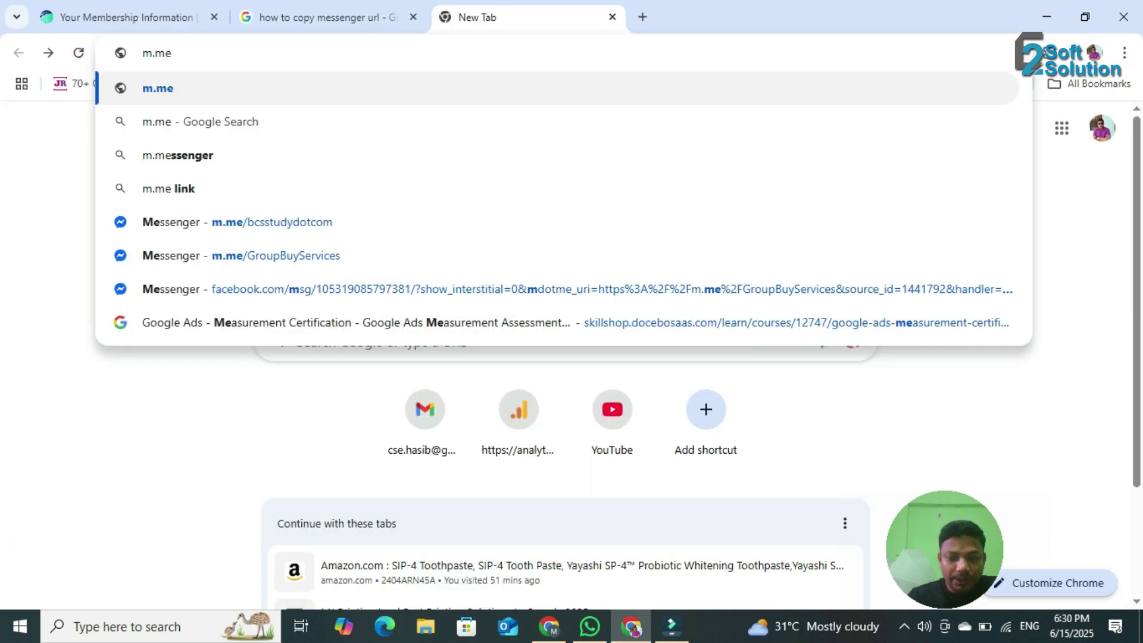
pyautogui.write('/')
pyautogui.press('Down')
pyautogui.press('Down')
pyautogui.press('Down')
pyautogui.press('Down')
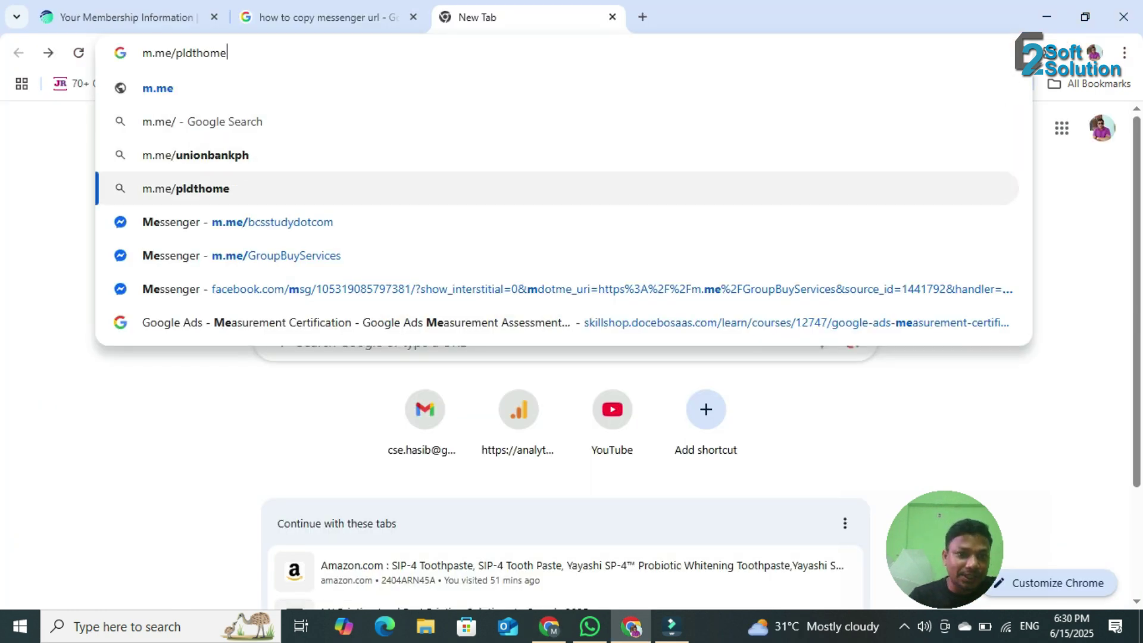
pyautogui.hotkey('ctrl', 'a')
pyautogui.hotkey('ctrl', 'c')
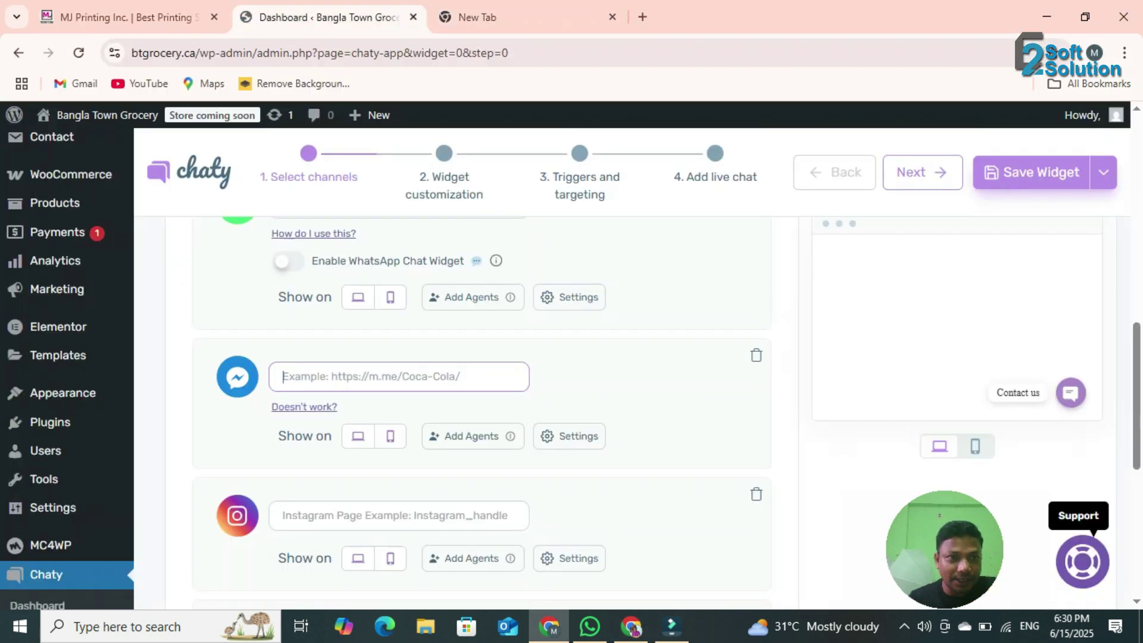
# - Paste the m.me address into Chaty's Messenger channel and test that it opens Messenger
pyautogui.click(381, 376)
pyautogui.hotkey('ctrl', 'v')
pyautogui.click(631, 627)
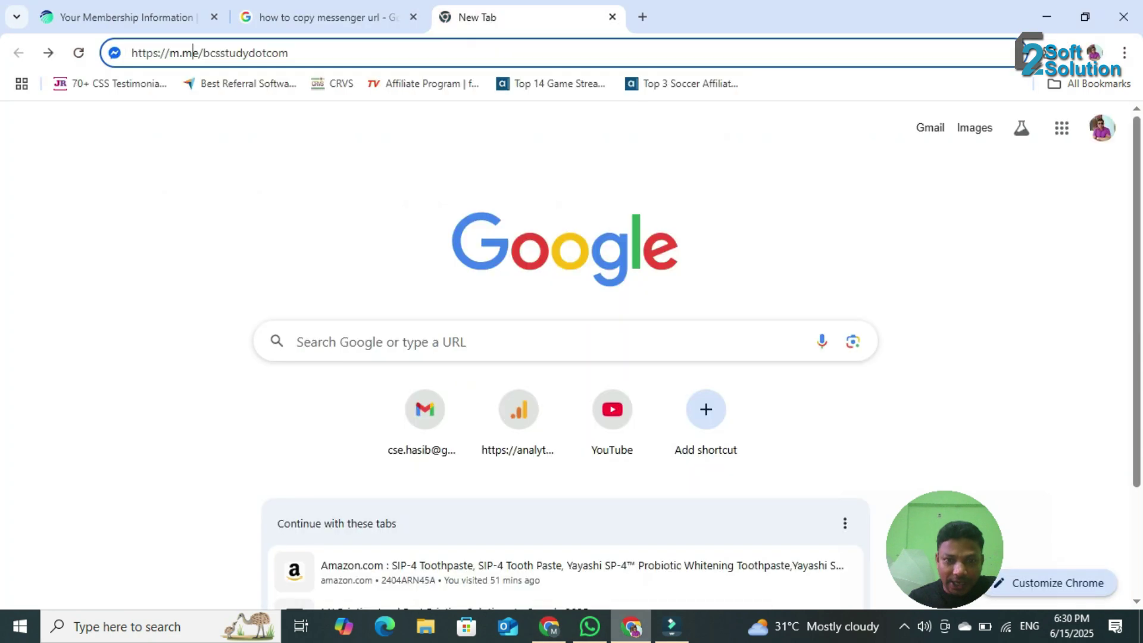
pyautogui.press('Return')
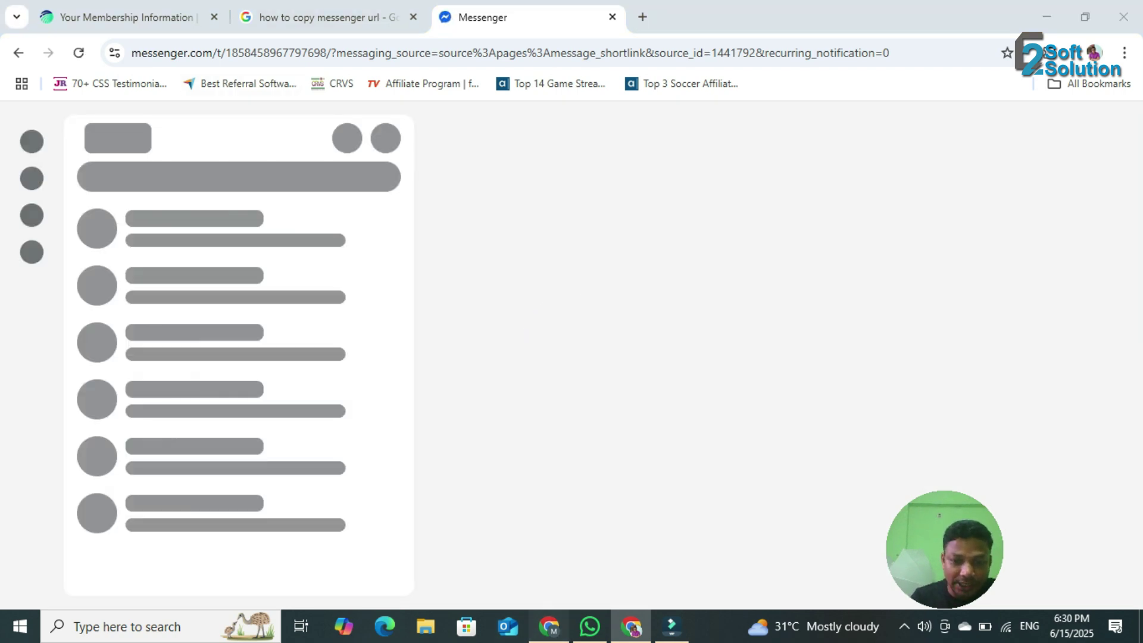
pyautogui.click(549, 627)
pyautogui.scroll(-3, 596, 369)
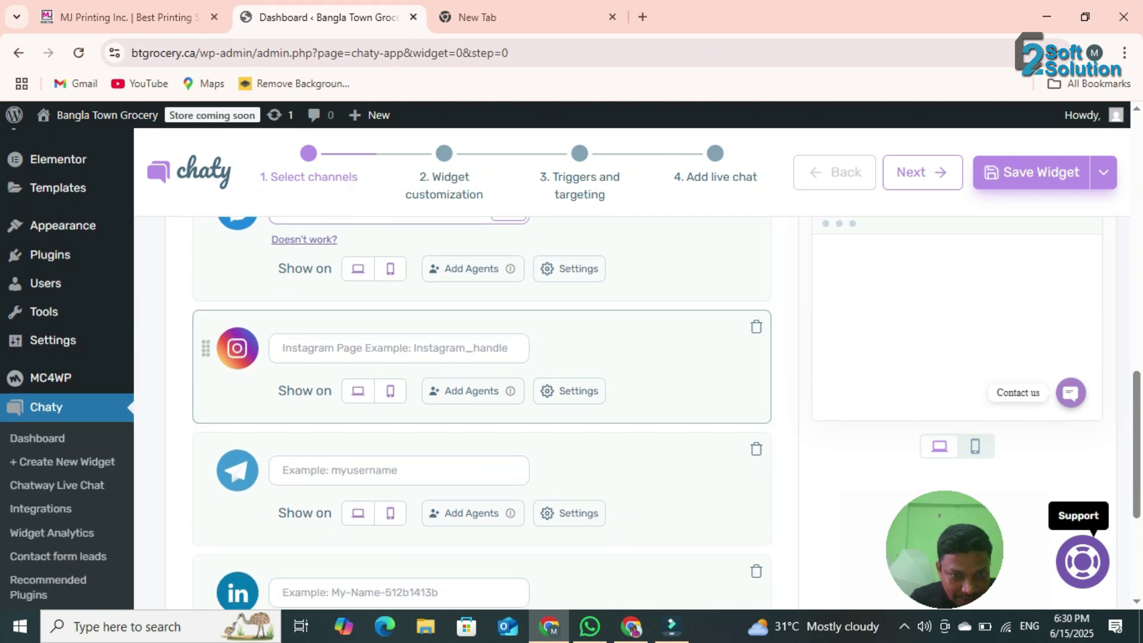
# - Enter the username bcsstudydotcom in the Instagram Page channel
pyautogui.click(369, 348)
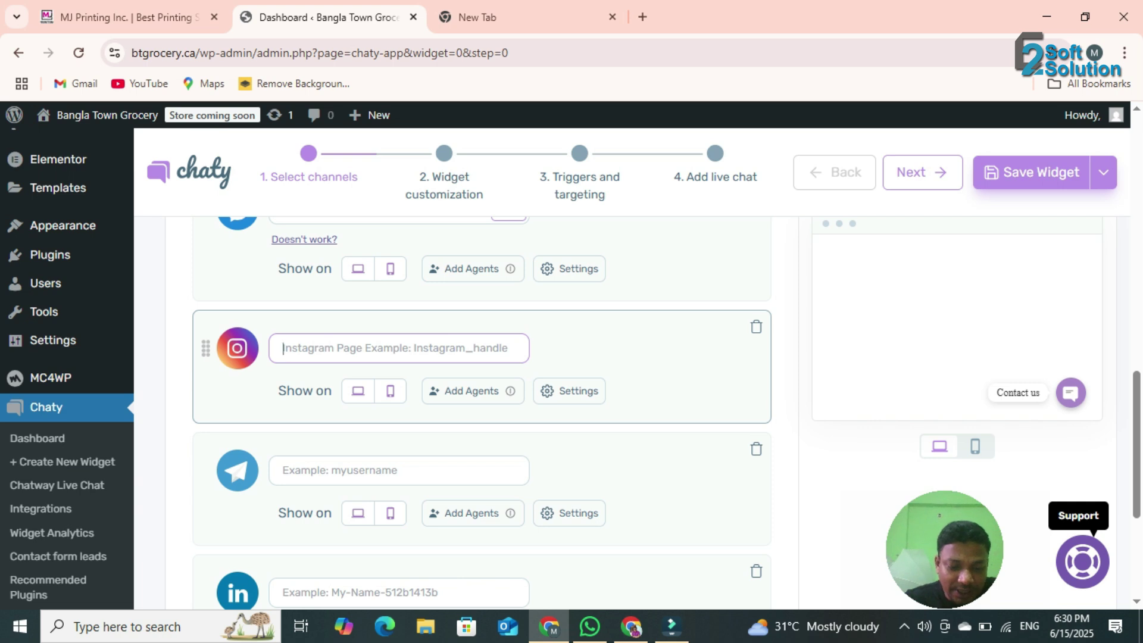
pyautogui.write('bcsstudt')
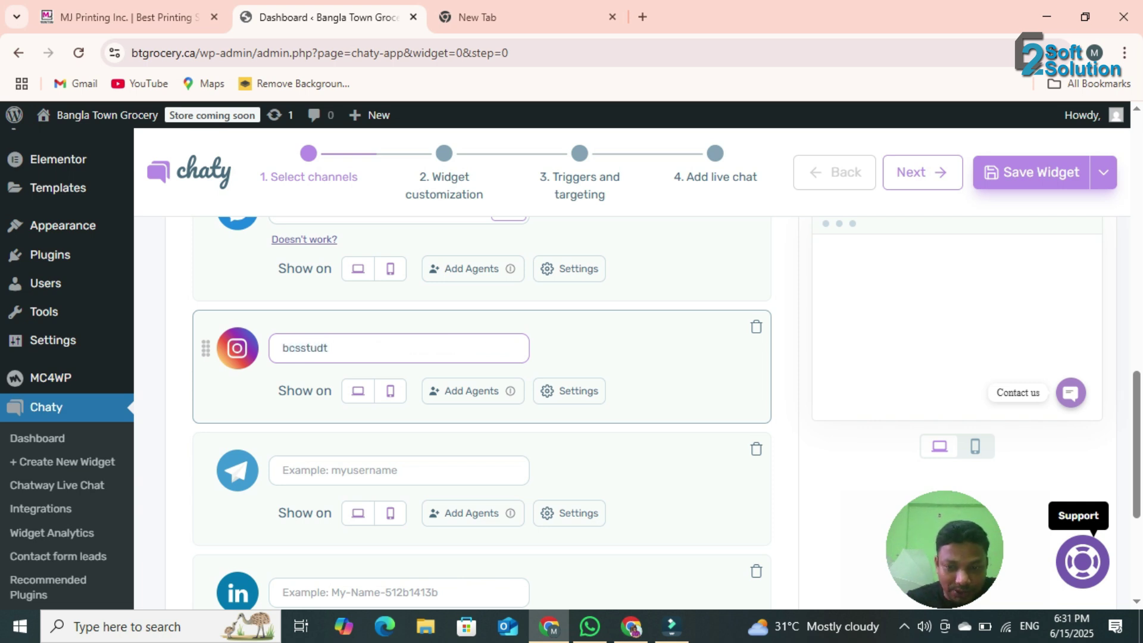
pyautogui.press('BackSpace')
pyautogui.write('ydotcom')
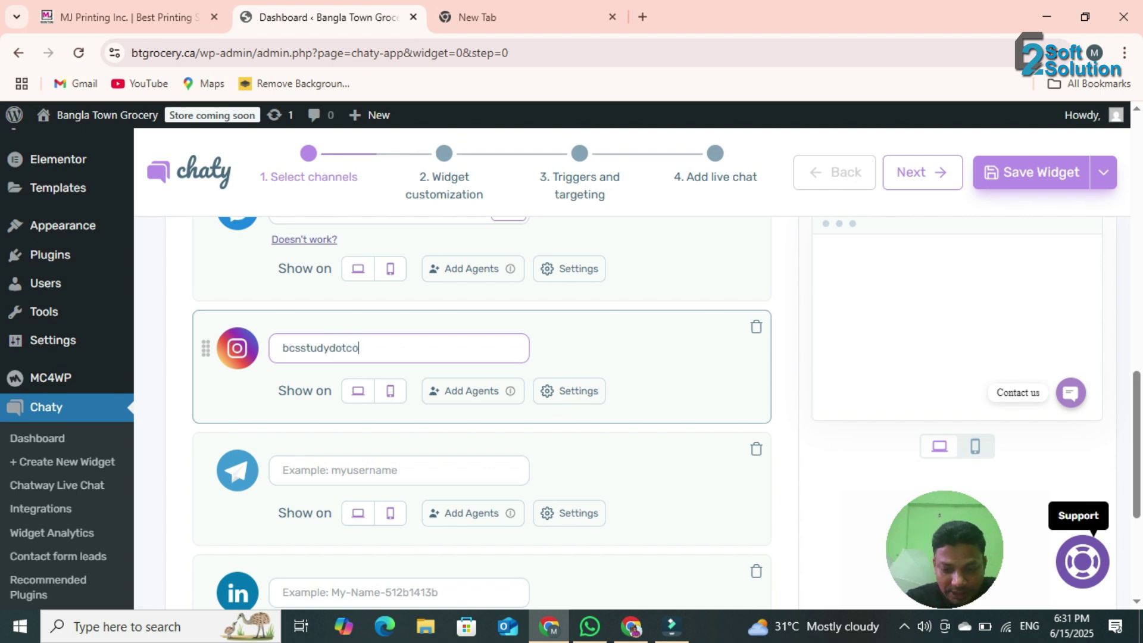
pyautogui.scroll(-3, 357, 357)
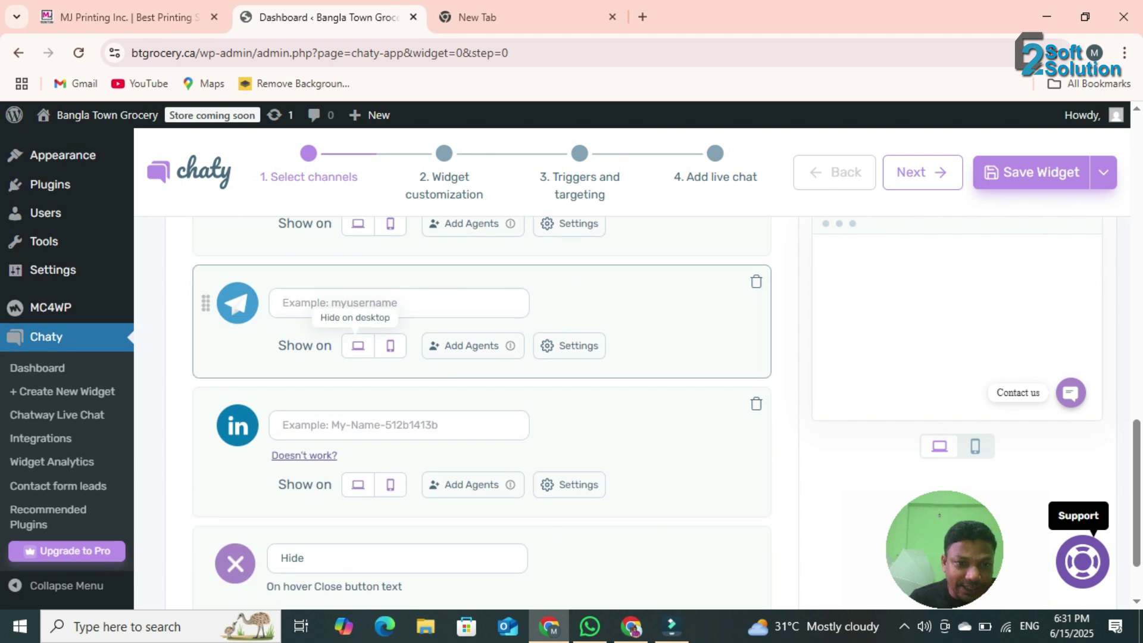
pyautogui.scroll(3, 358, 357)
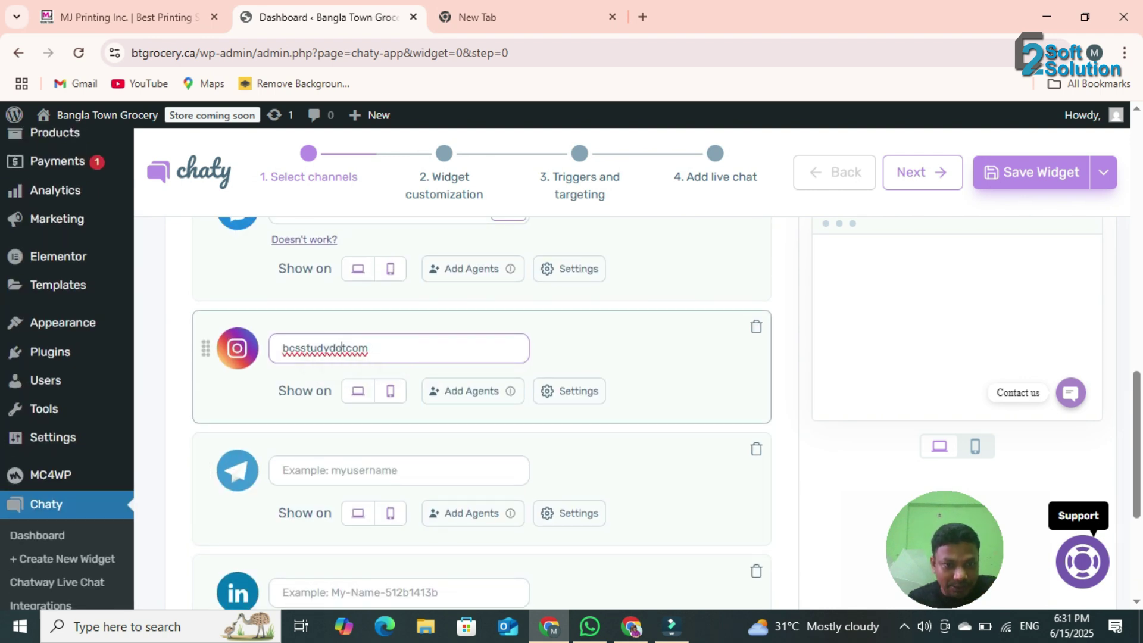
# - Copy bcsstudydotcom into the Telegram and LinkedIn channel fields
pyautogui.doubleClick(326, 348)
pyautogui.hotkey('ctrl', 'c')
pyautogui.click(357, 471)
pyautogui.hotkey('ctrl', 'v')
pyautogui.scroll(-2, 358, 470)
pyautogui.click(357, 426)
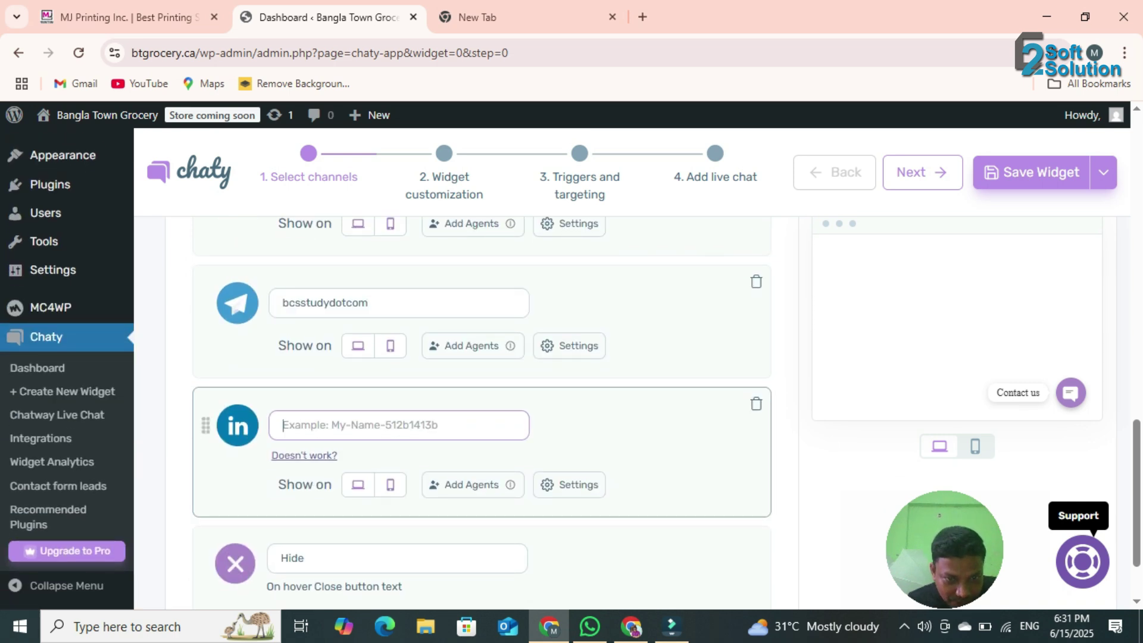
pyautogui.hotkey('ctrl', 'v')
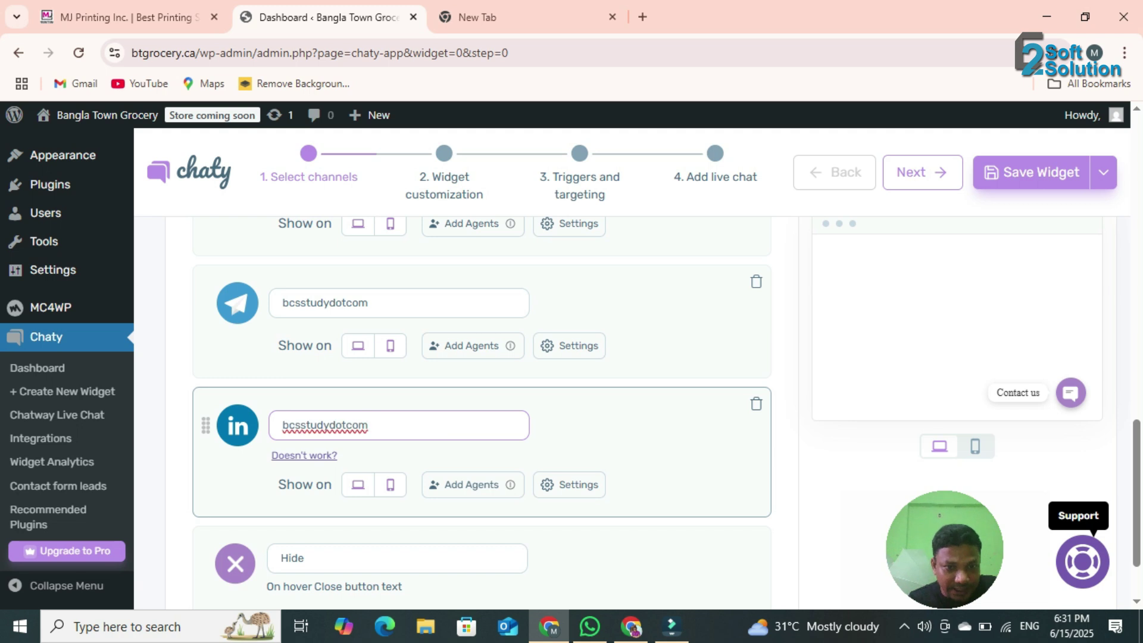
pyautogui.scroll(-2, 476, 477)
# - Change the close-button hover text from 'Hide' to 'Close'
pyautogui.moveTo(307, 466); pyautogui.dragTo(278, 467)
pyautogui.write('Close')
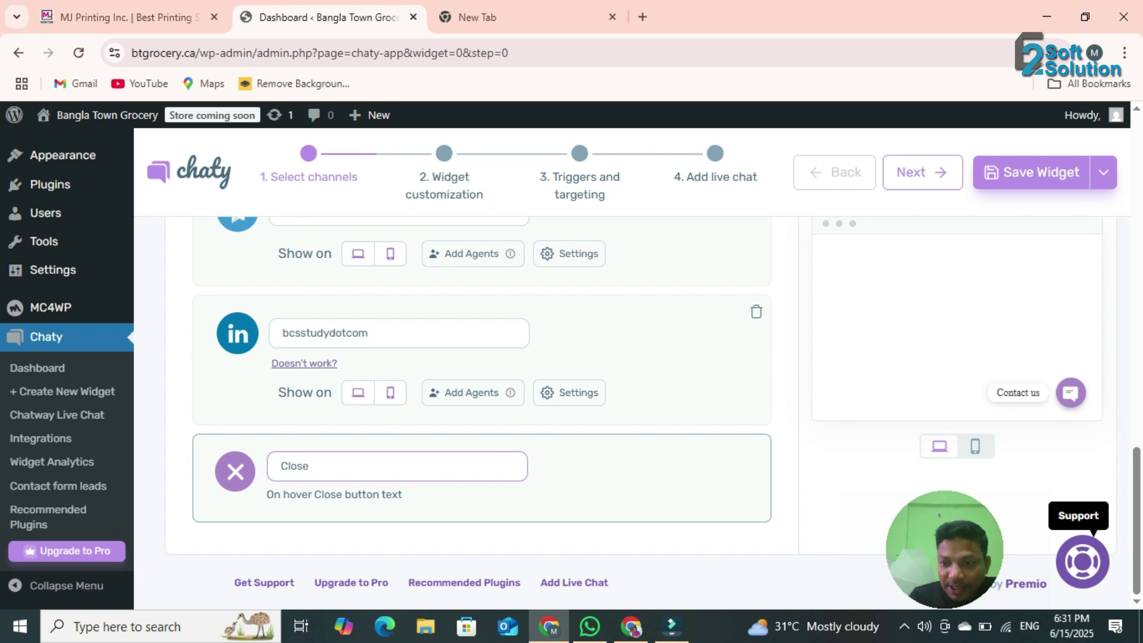
pyautogui.scroll(4, 470, 393)
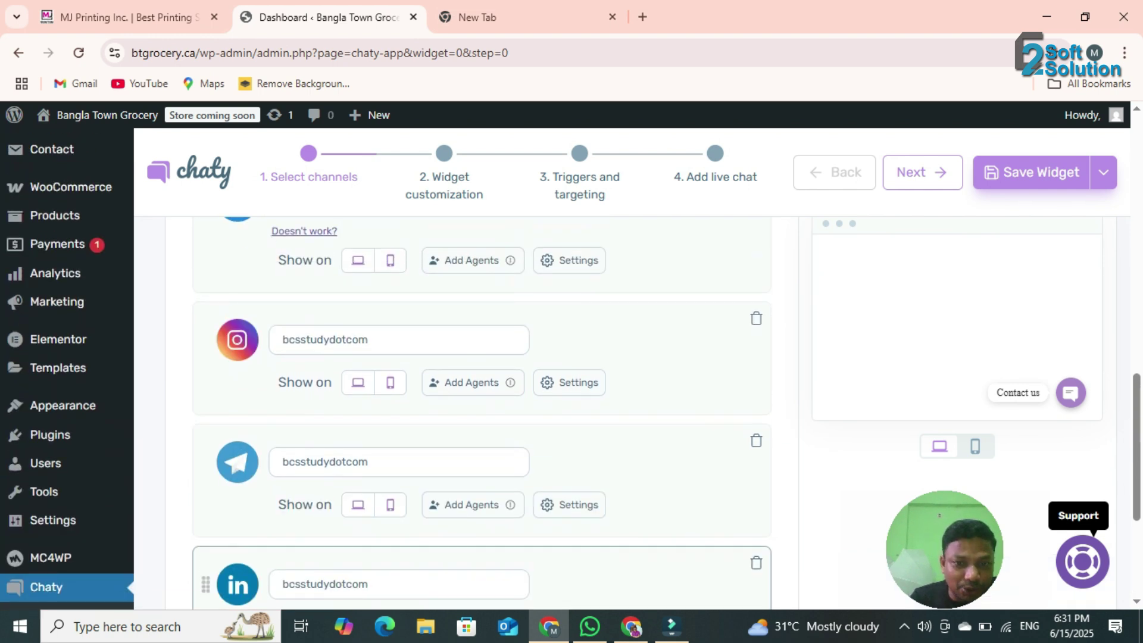
pyautogui.scroll(10, 471, 393)
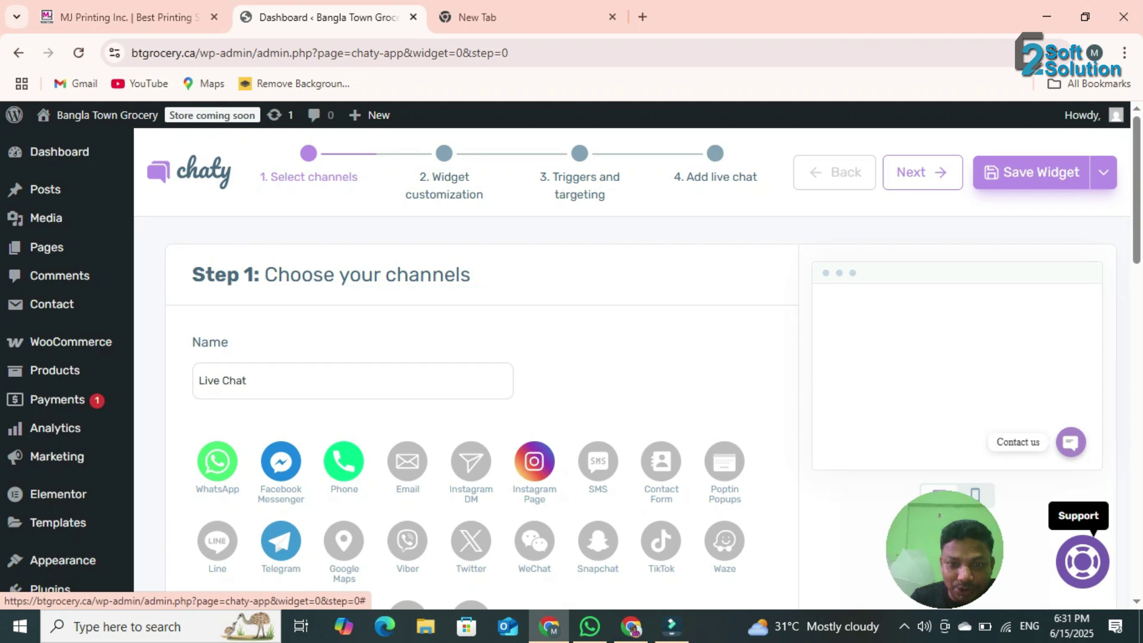
pyautogui.scroll(-5, 470, 393)
# - Save the Live Chat widget, then pick the fourth widget icon style in Widget customization
pyautogui.click(1033, 172)
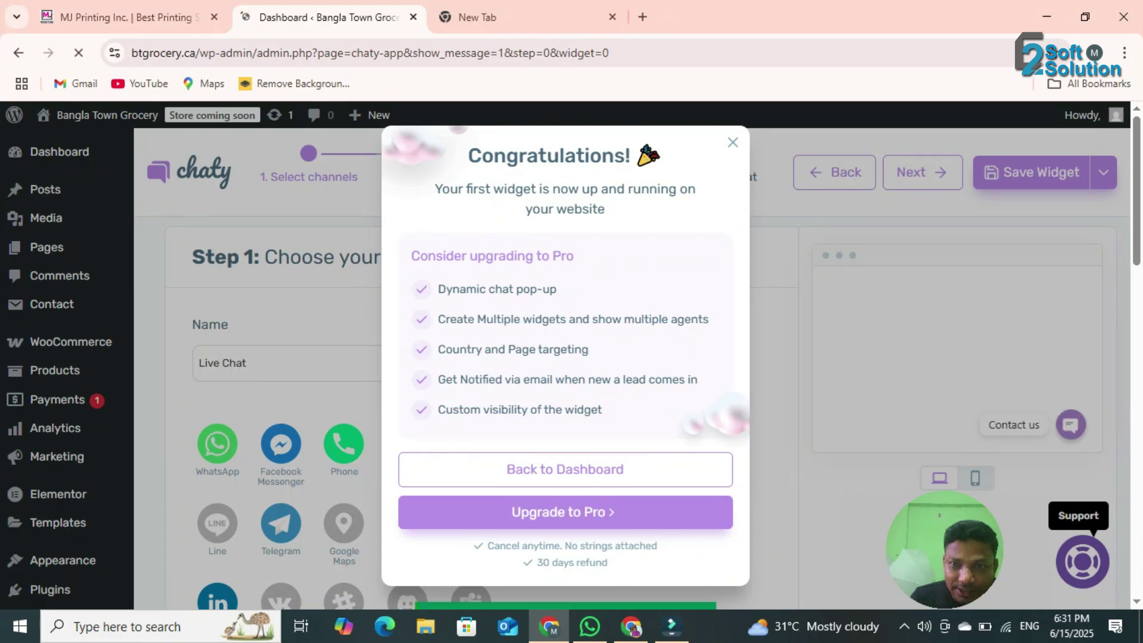
pyautogui.click(733, 143)
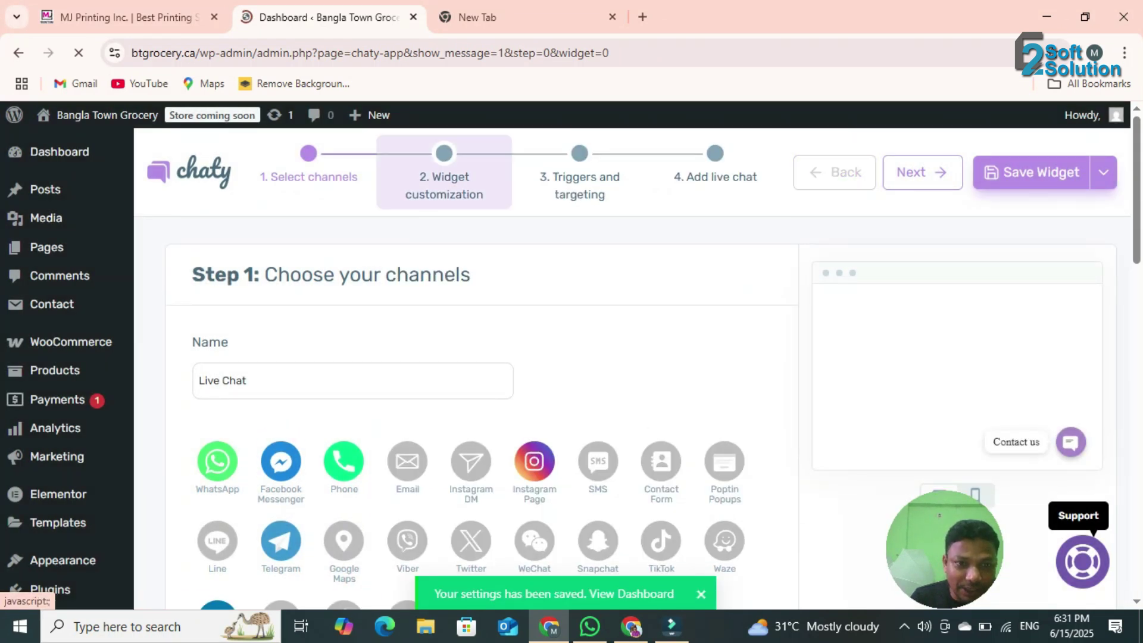
pyautogui.click(445, 173)
pyautogui.scroll(-3, 464, 381)
pyautogui.scroll(1, 465, 381)
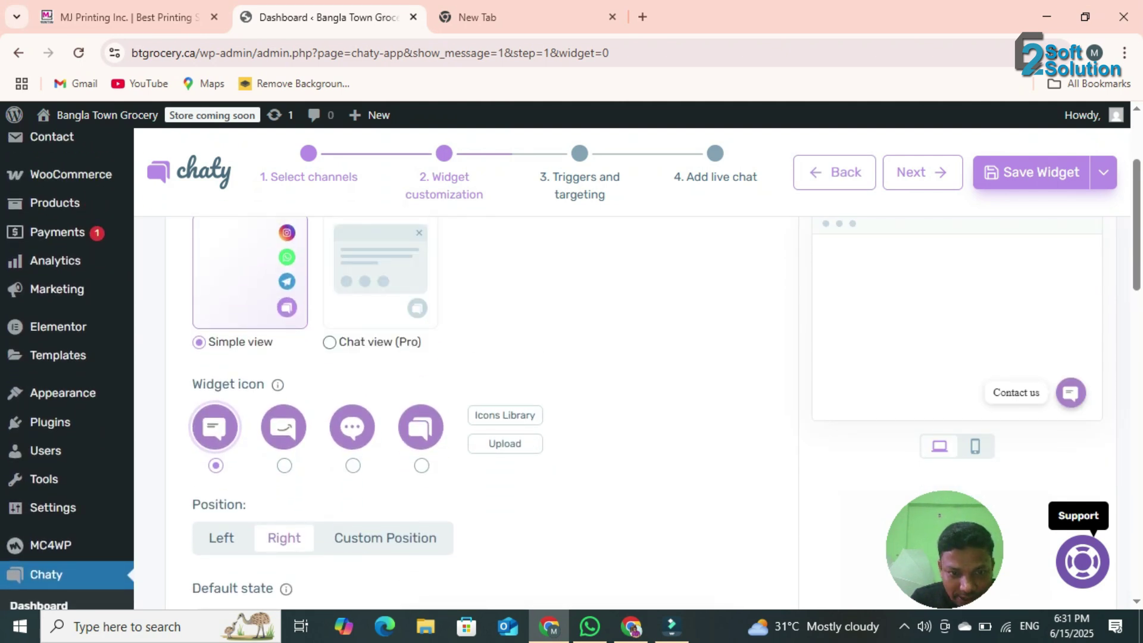
pyautogui.click(420, 427)
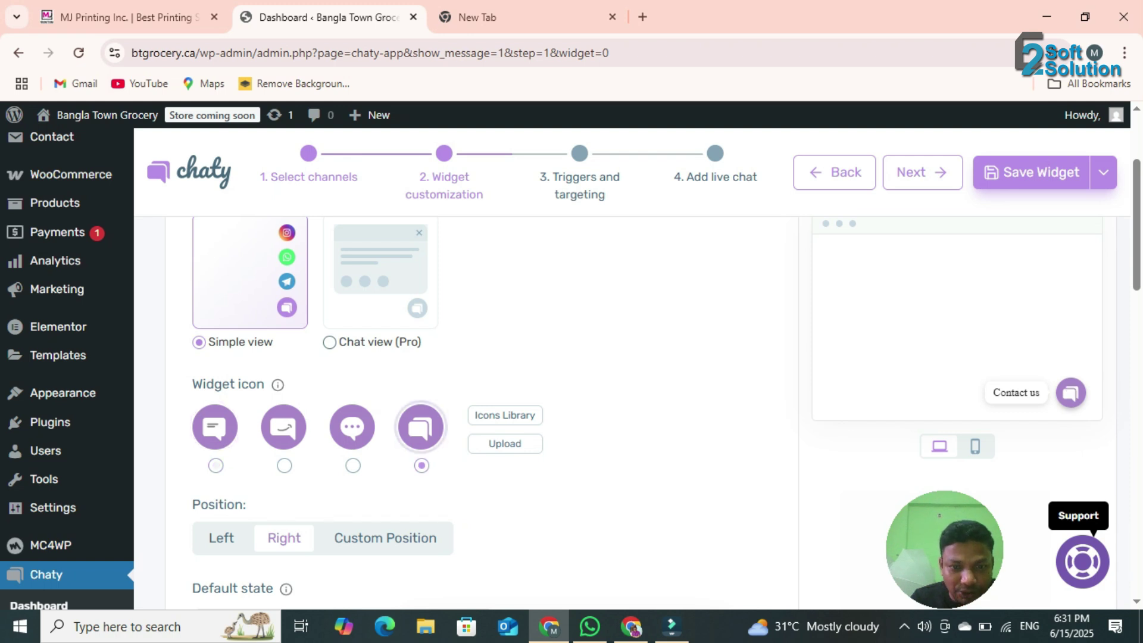
pyautogui.scroll(3, 632, 363)
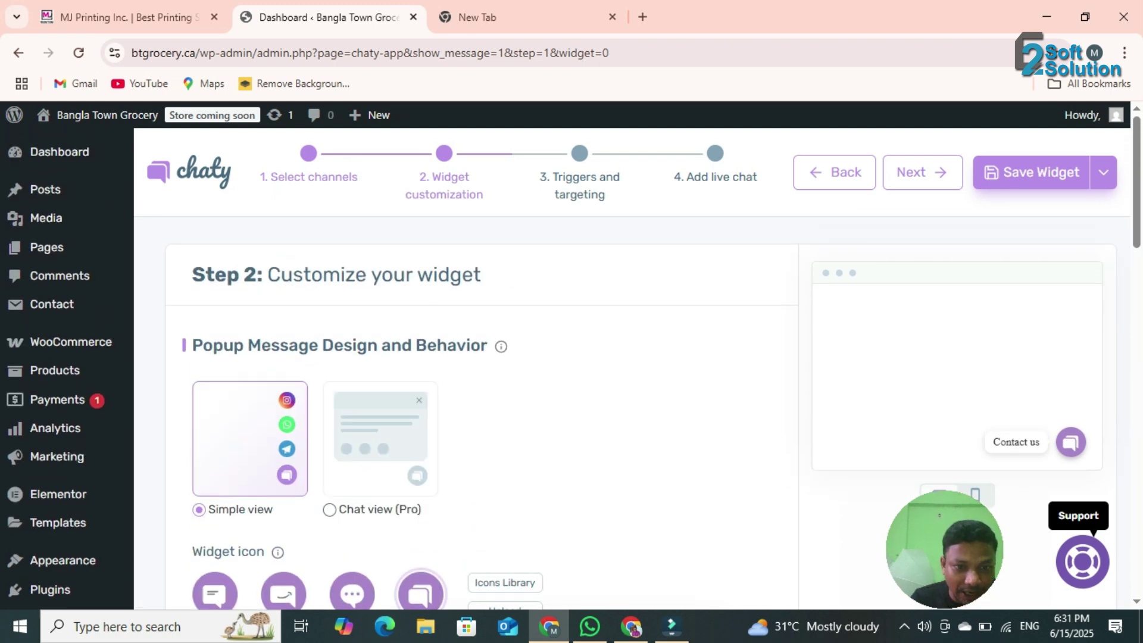
pyautogui.scroll(-5, 482, 417)
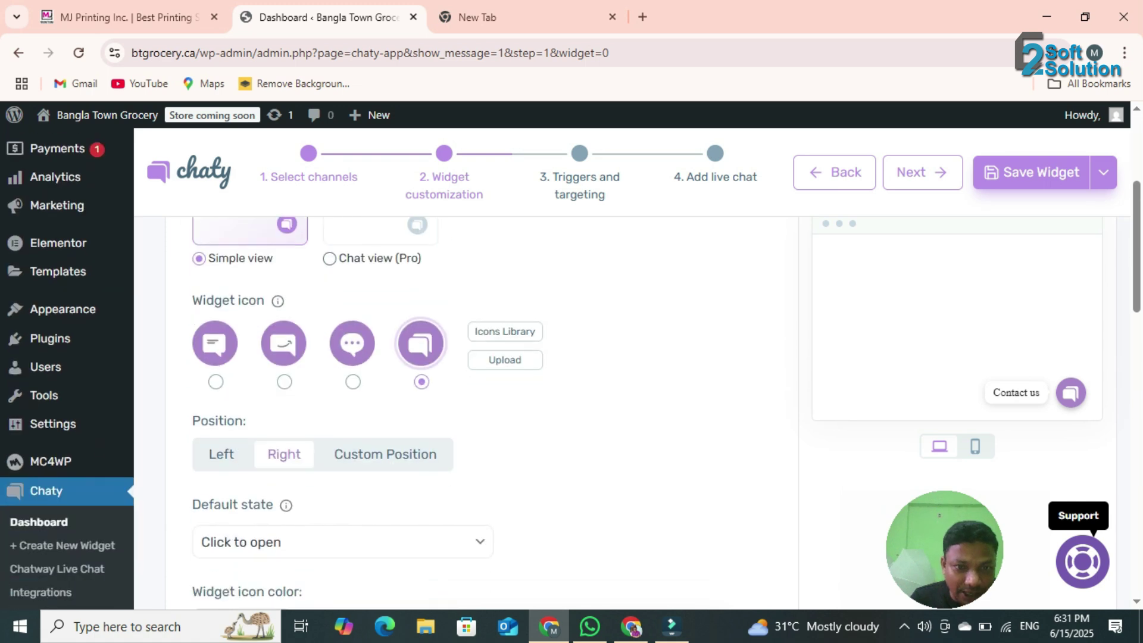
pyautogui.scroll(-3, 357, 375)
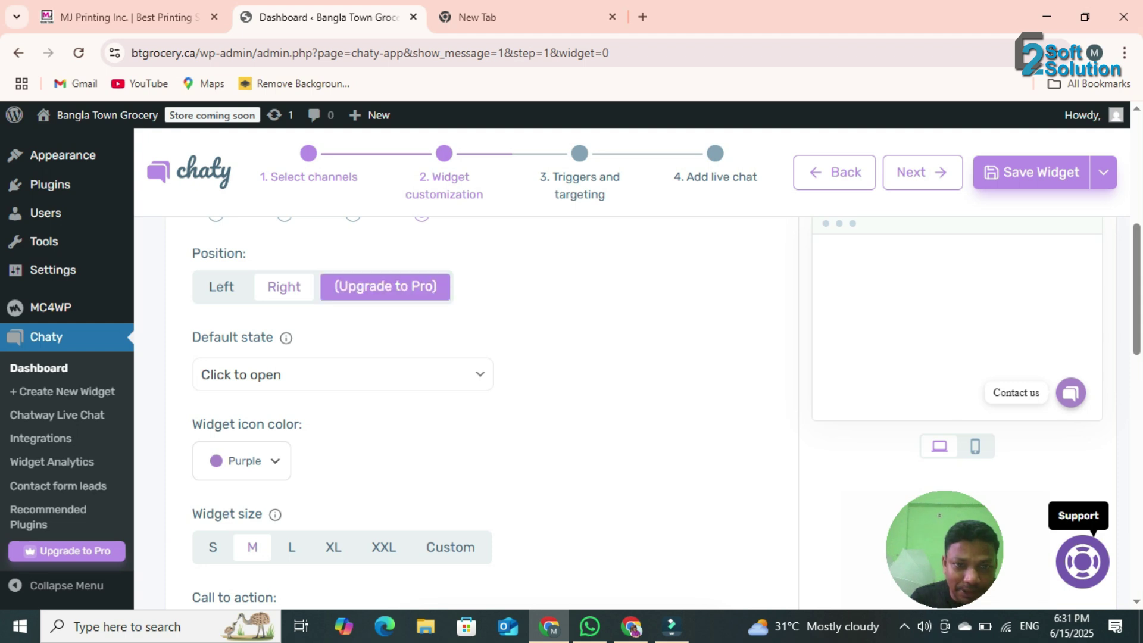
pyautogui.click(385, 287)
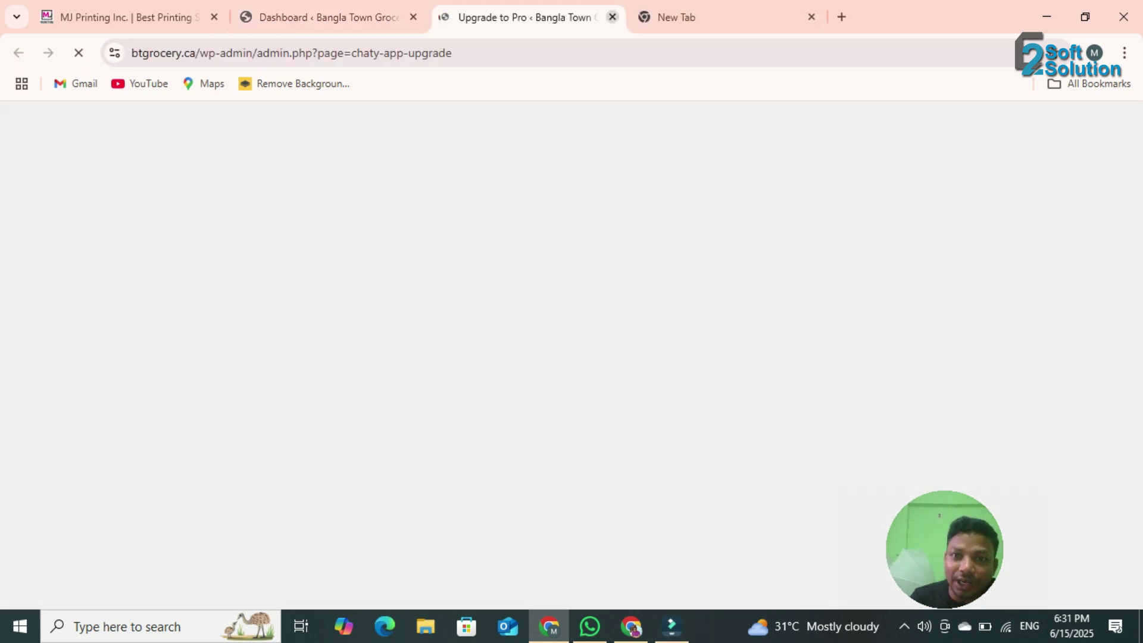
pyautogui.click(612, 17)
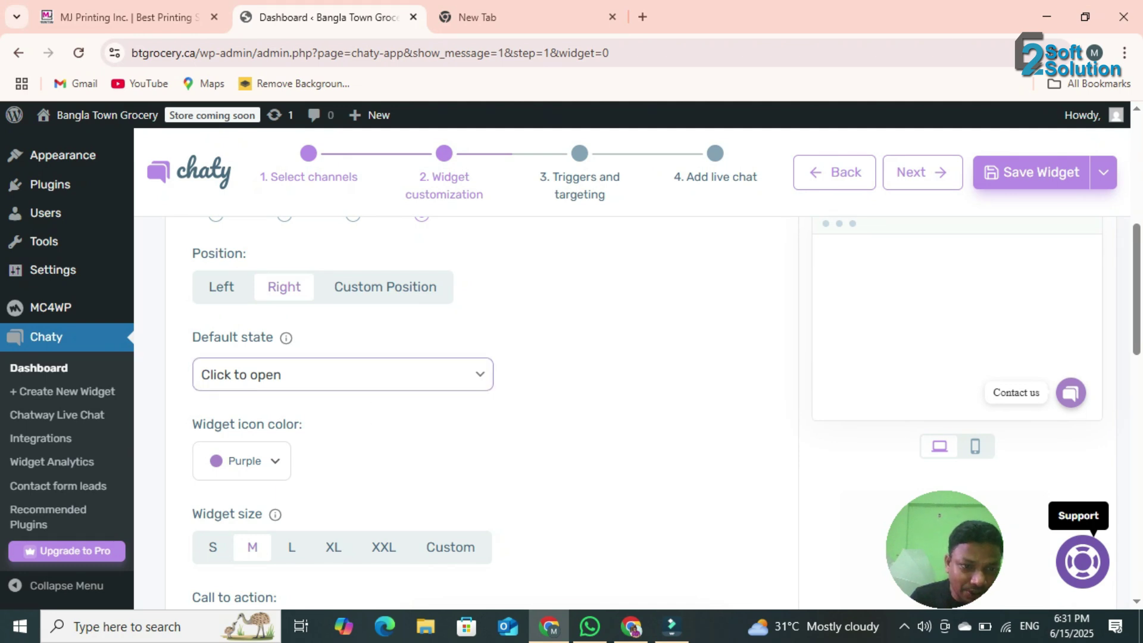
pyautogui.scroll(-1, 470, 411)
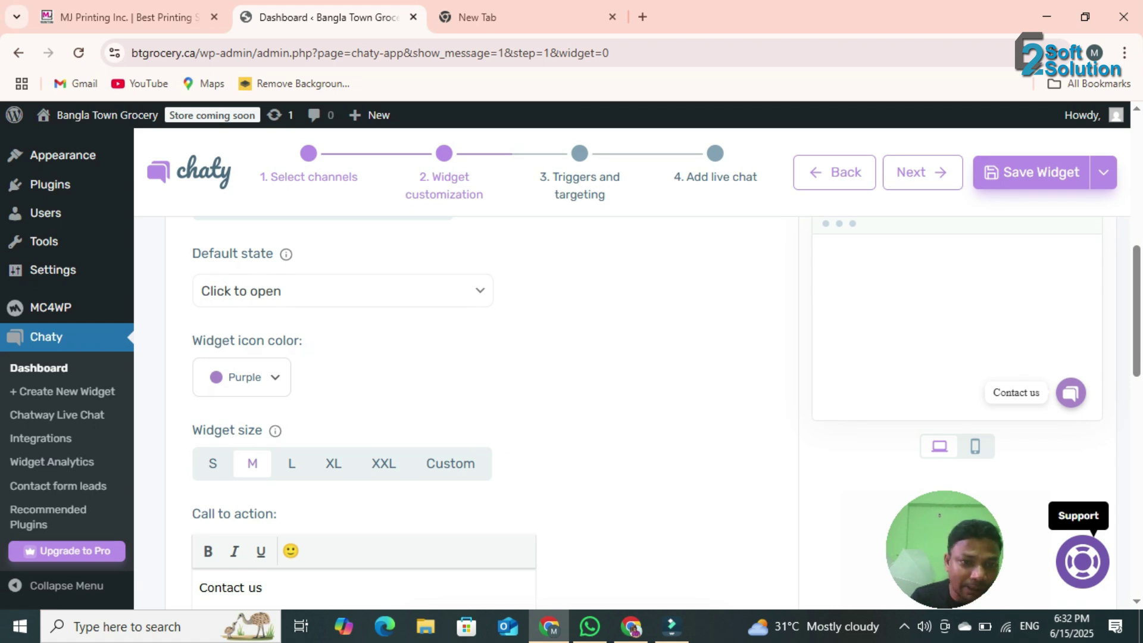
pyautogui.scroll(-1, 471, 411)
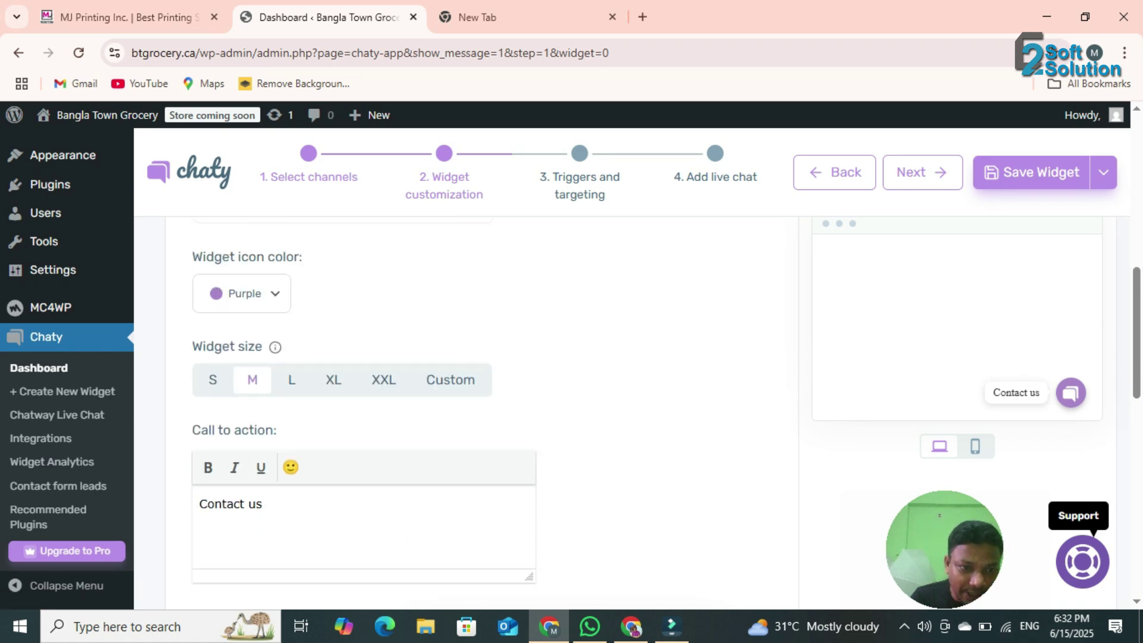
pyautogui.scroll(-3, 470, 410)
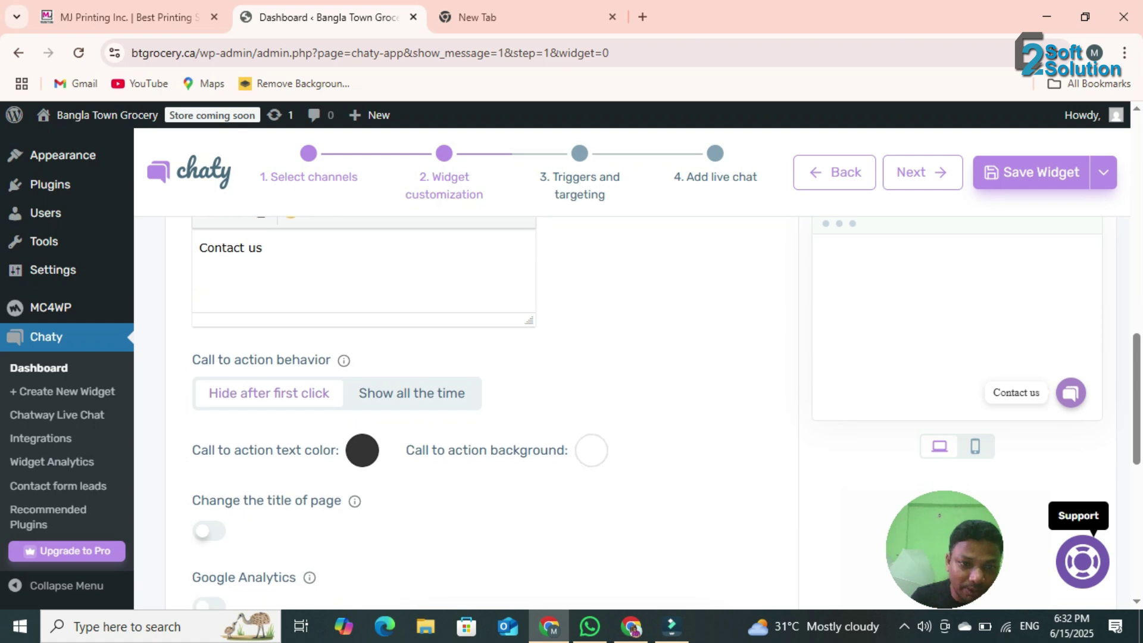
pyautogui.scroll(-2, 470, 411)
pyautogui.scroll(-4, 292, 372)
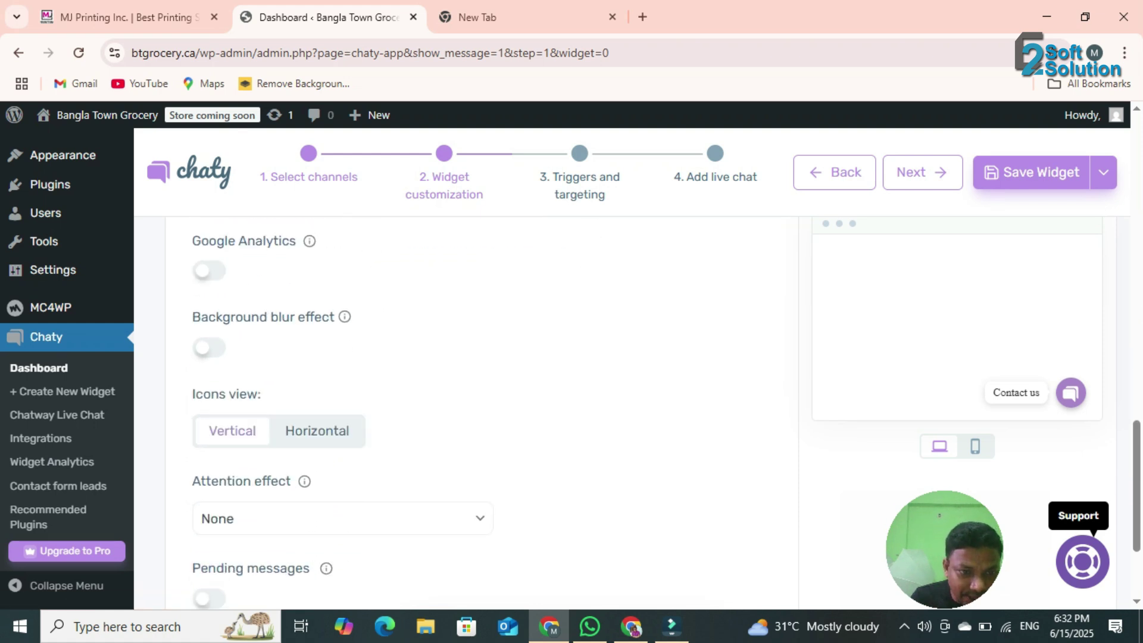
pyautogui.scroll(12, 470, 411)
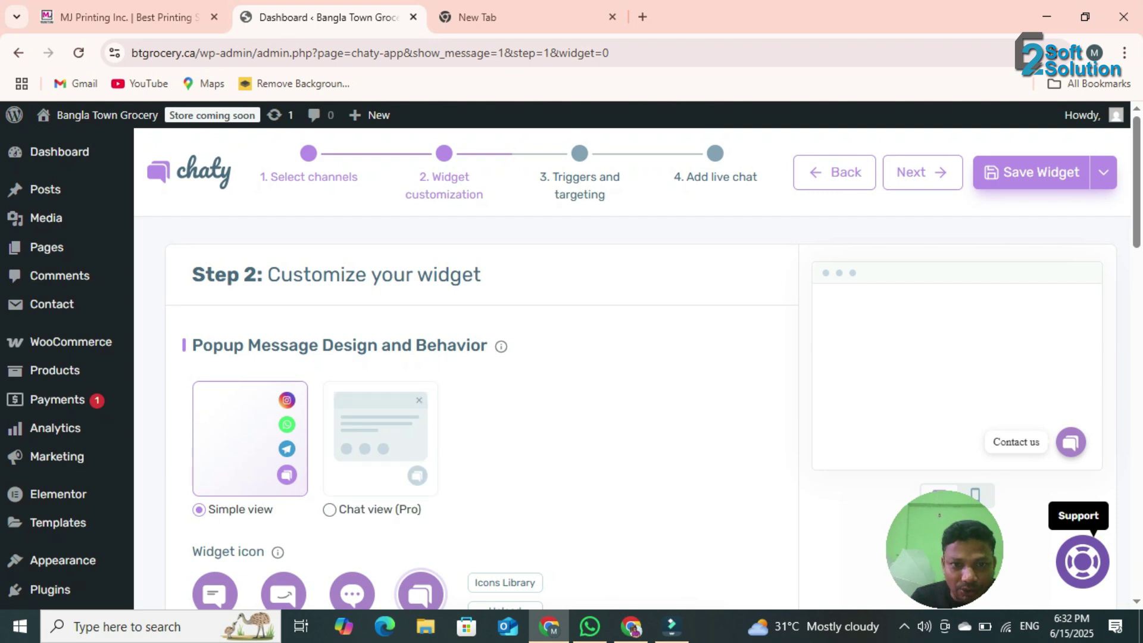
# - Open Step 3, Triggers and targeting, and review its rules, including display after 0 seconds
pyautogui.click(579, 177)
pyautogui.scroll(-1, 482, 387)
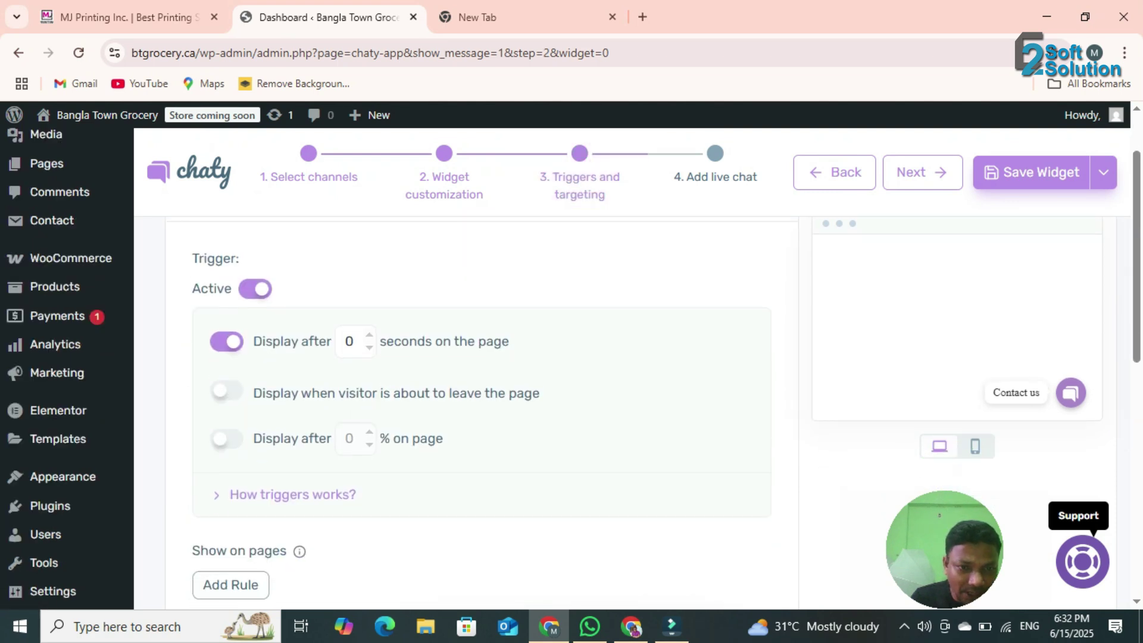
pyautogui.scroll(-4, 483, 387)
pyautogui.scroll(4, 482, 387)
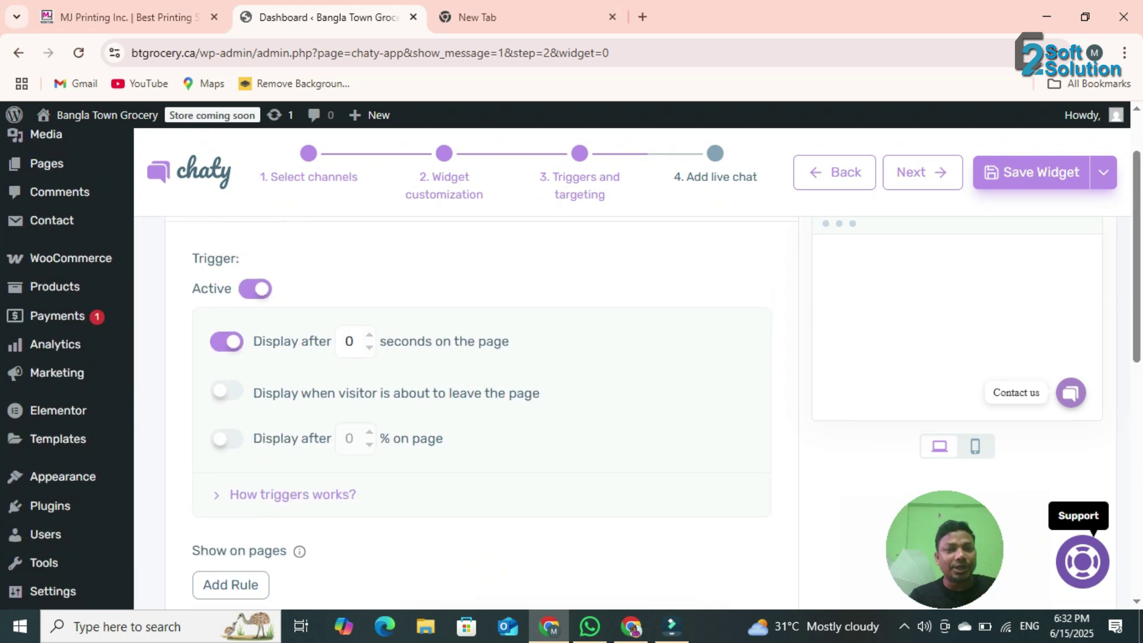
pyautogui.scroll(-8, 482, 417)
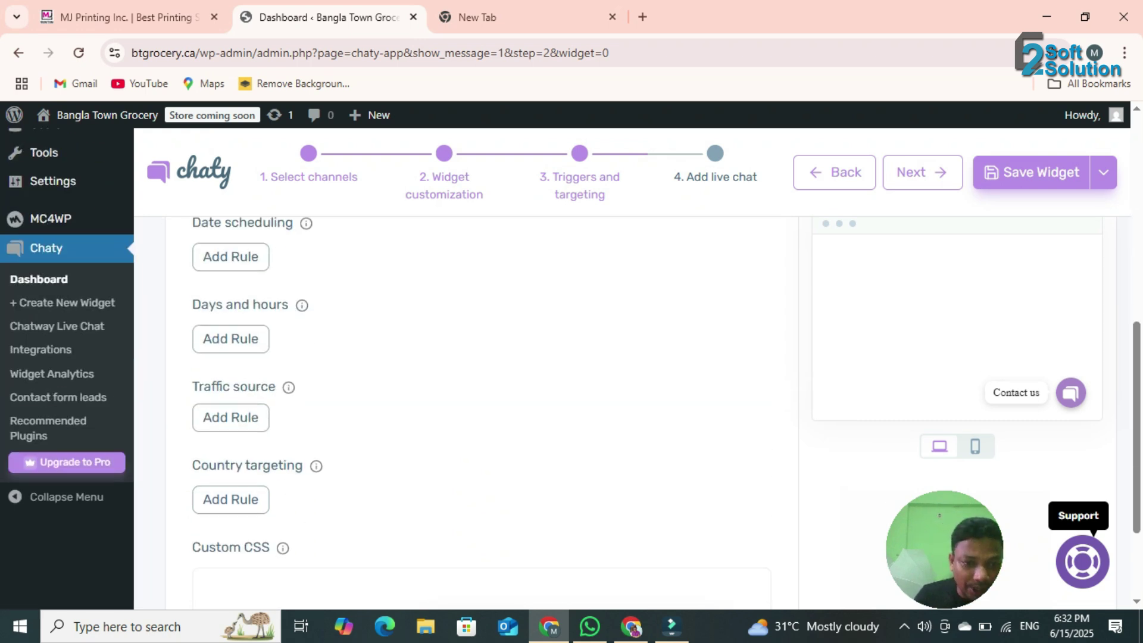
pyautogui.scroll(8, 482, 387)
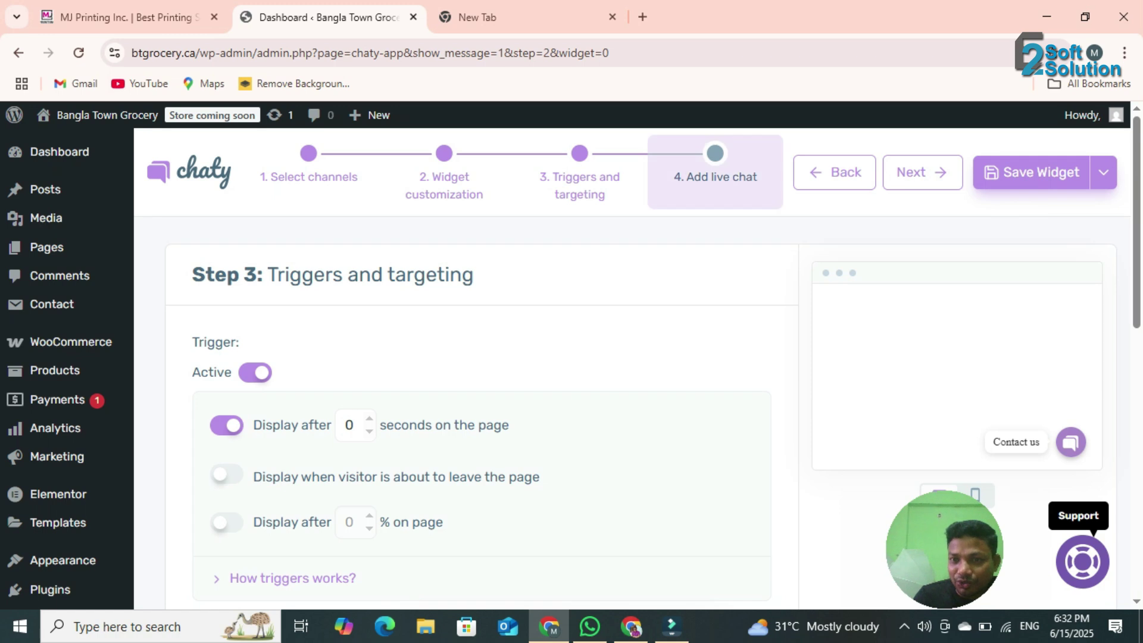
# - Skip the optional Chatway live chat on Step 4 and save the Live Chat widget
pyautogui.click(715, 173)
pyautogui.scroll(-3, 631, 387)
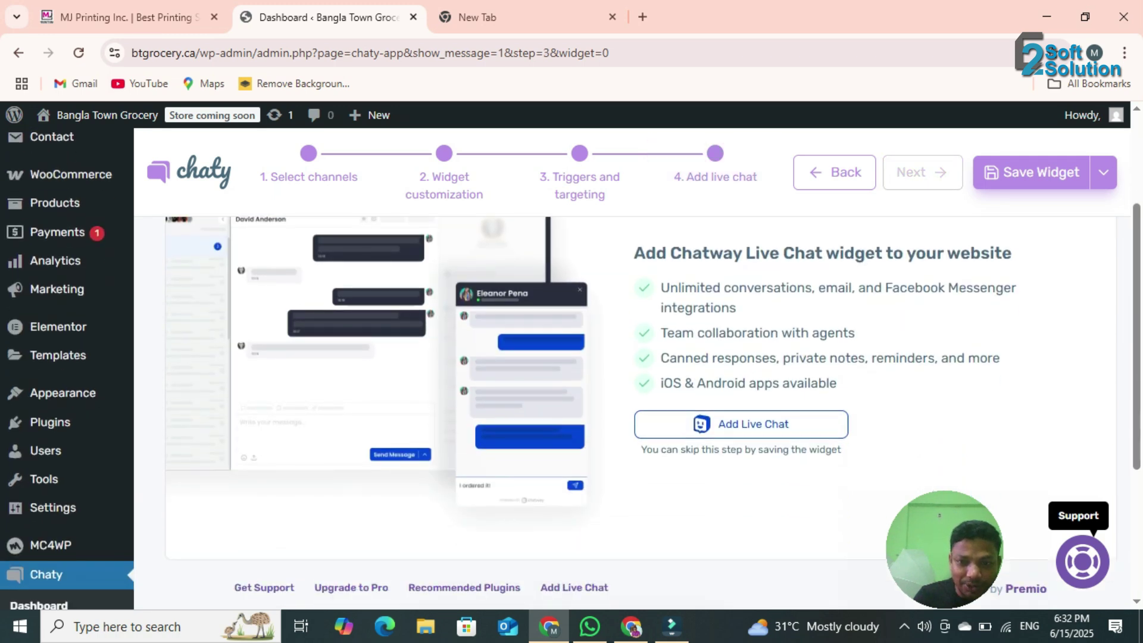
pyautogui.scroll(-3, 571, 357)
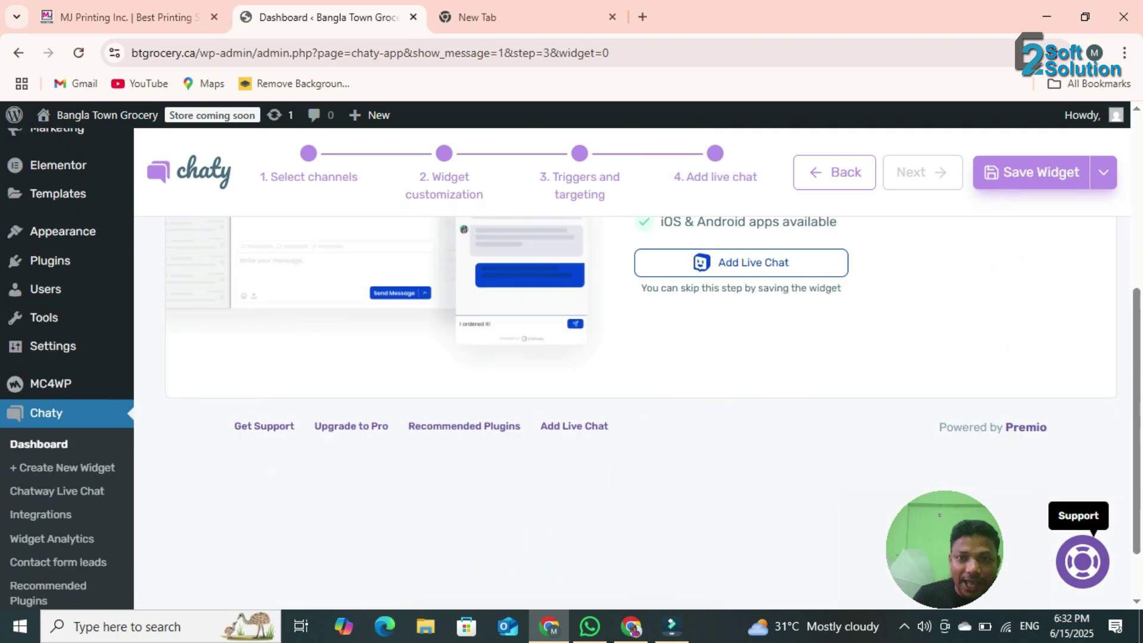
pyautogui.scroll(3, 572, 357)
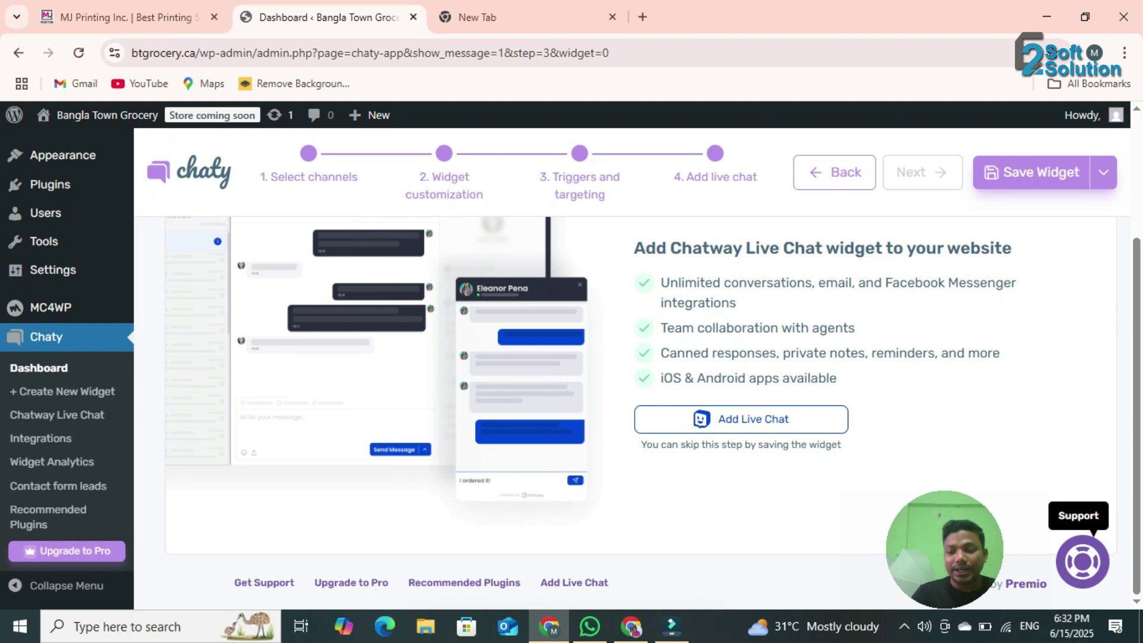
pyautogui.scroll(3, 631, 357)
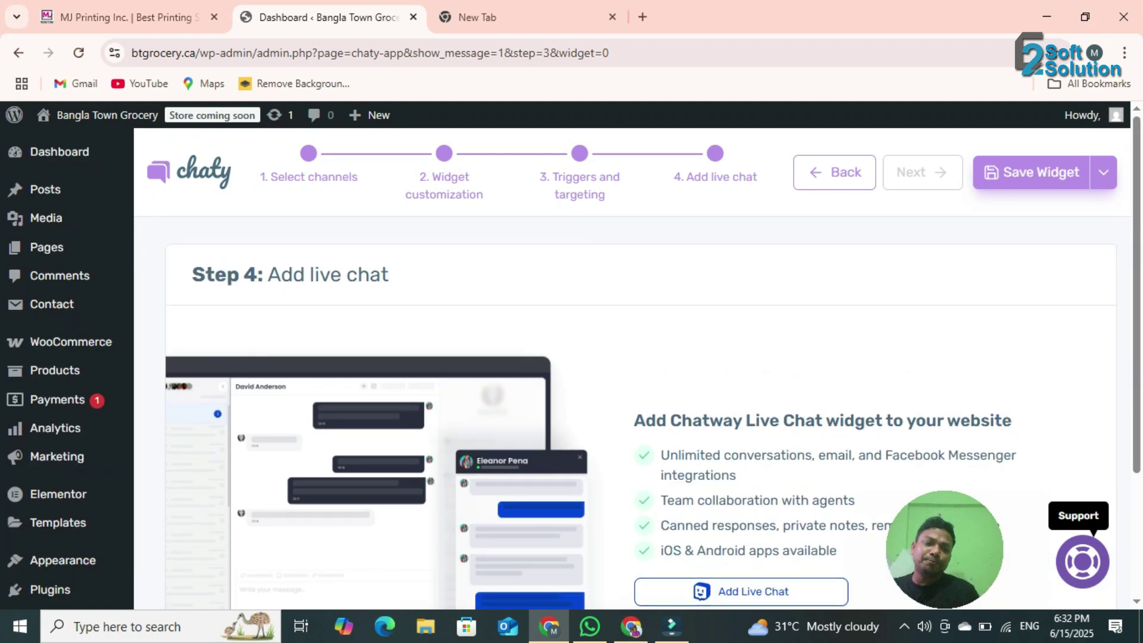
pyautogui.scroll(-3, 631, 357)
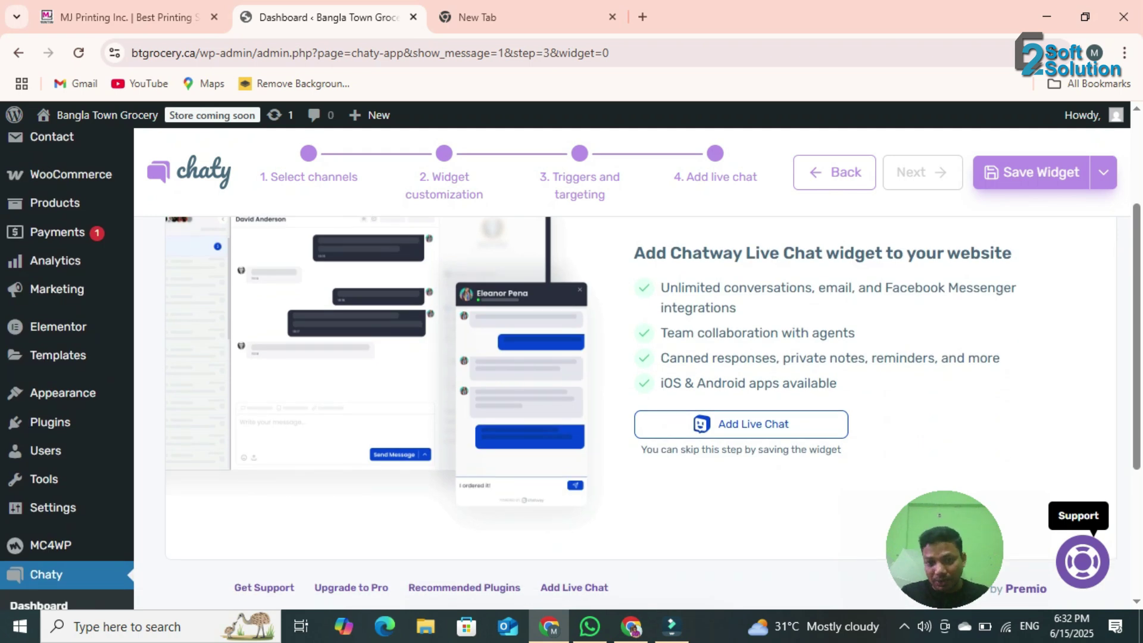
pyautogui.scroll(2, 631, 357)
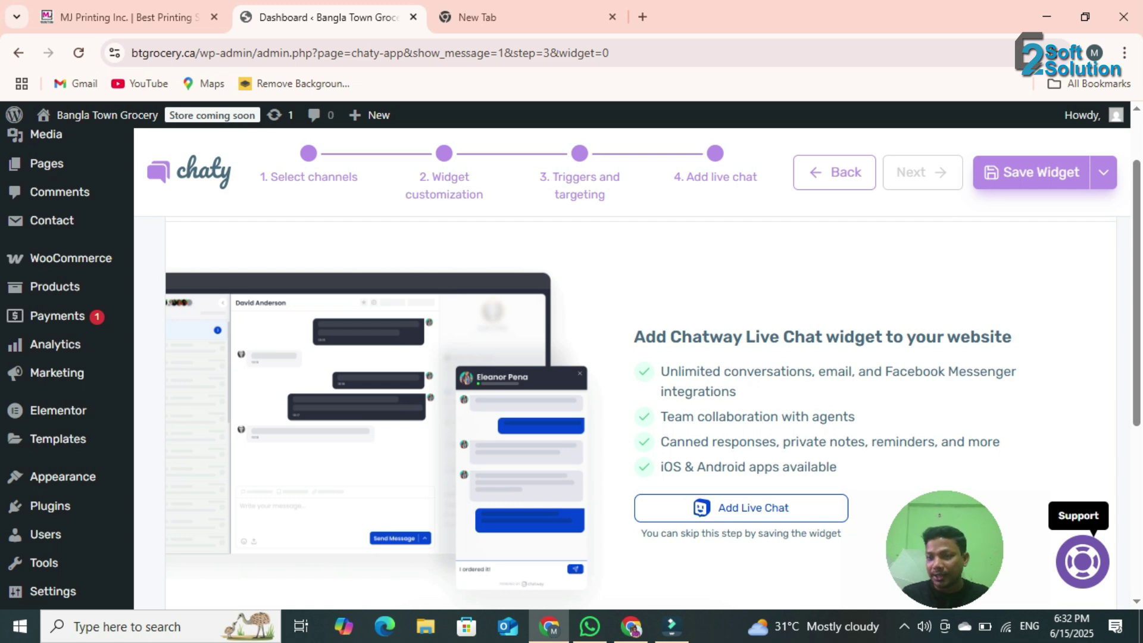
pyautogui.click(1036, 173)
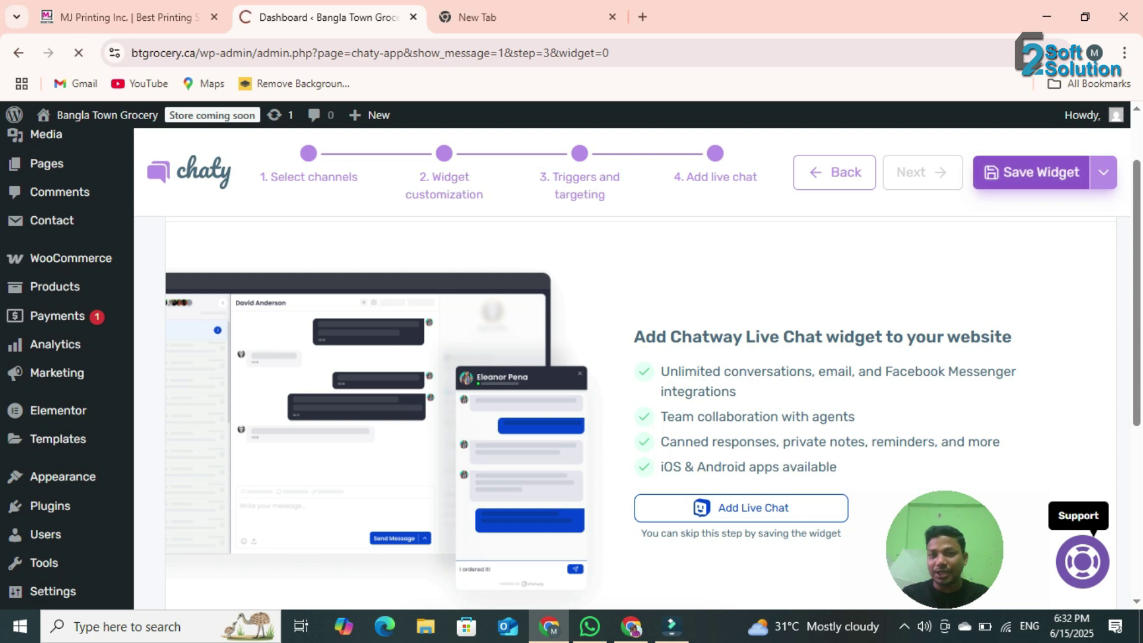
# - Check the chat widget on the Bangla Town Grocery storefront in a new tab, then return to the Chaty editor
pyautogui.middleClick(60, 144)
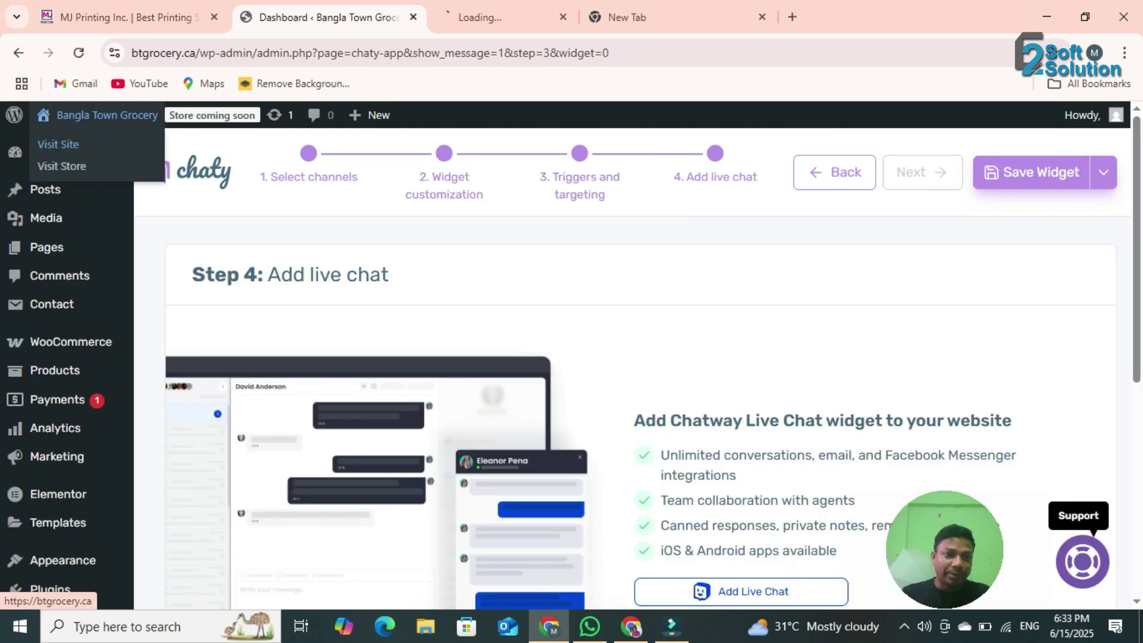
pyautogui.click(497, 17)
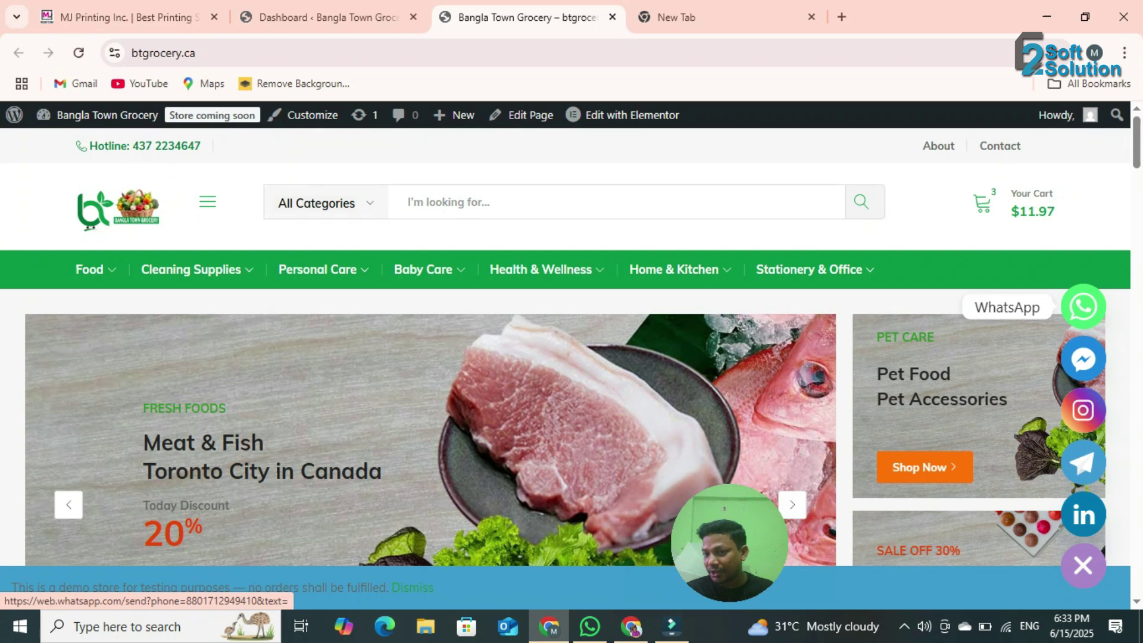
pyautogui.click(328, 17)
pyautogui.scroll(-1, 595, 357)
pyautogui.scroll(1, 595, 358)
pyautogui.click(308, 176)
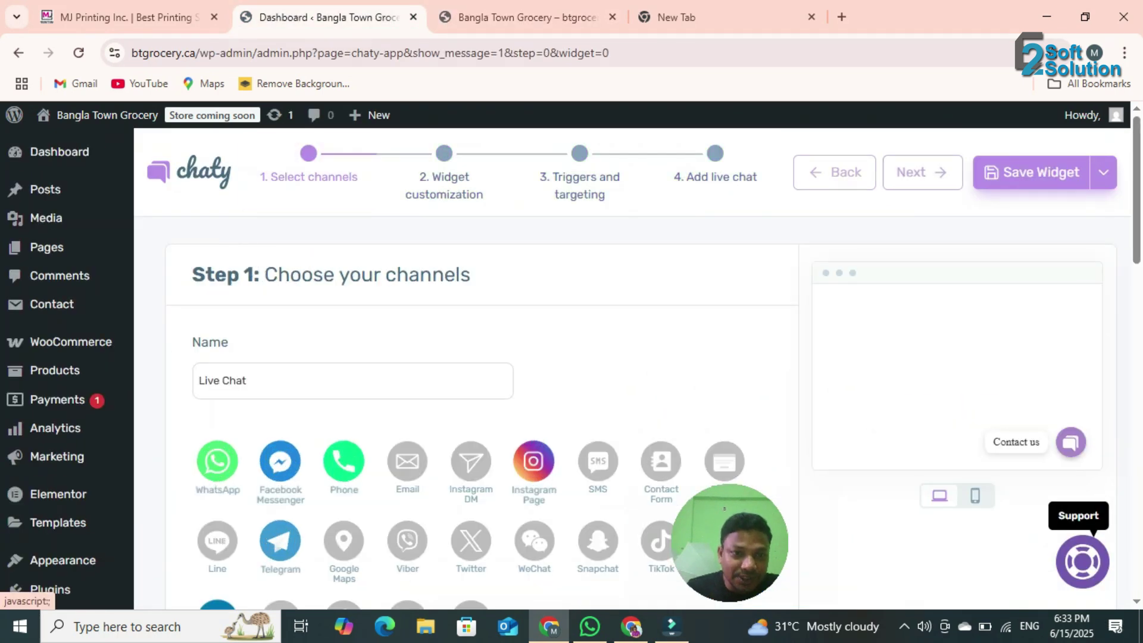
pyautogui.scroll(-10, 358, 394)
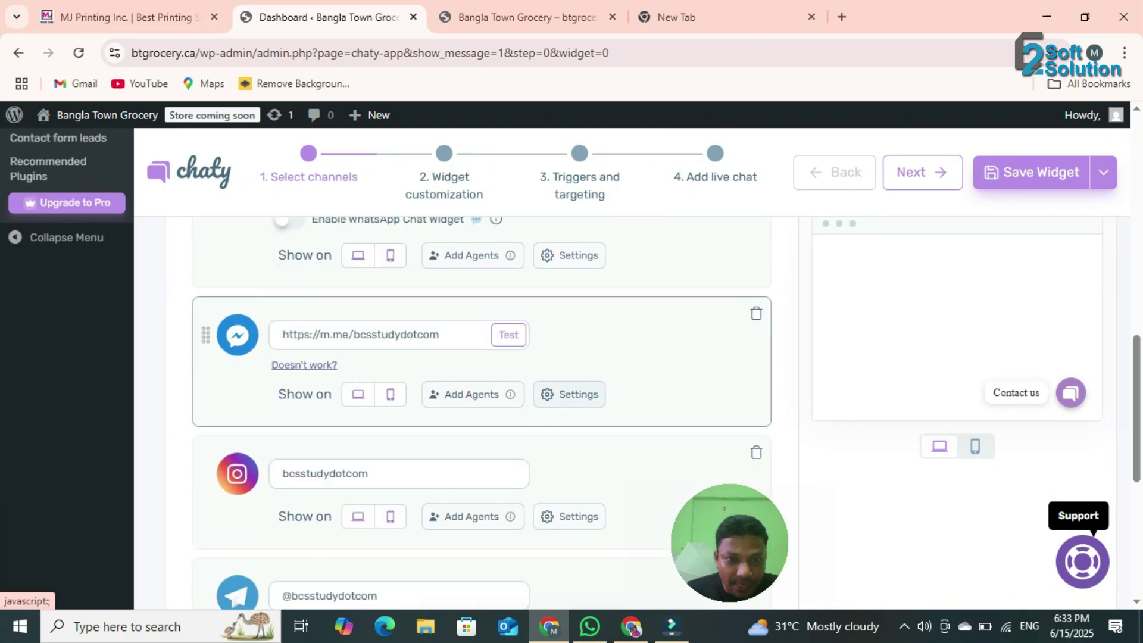
pyautogui.click(569, 394)
pyautogui.scroll(-5, 570, 394)
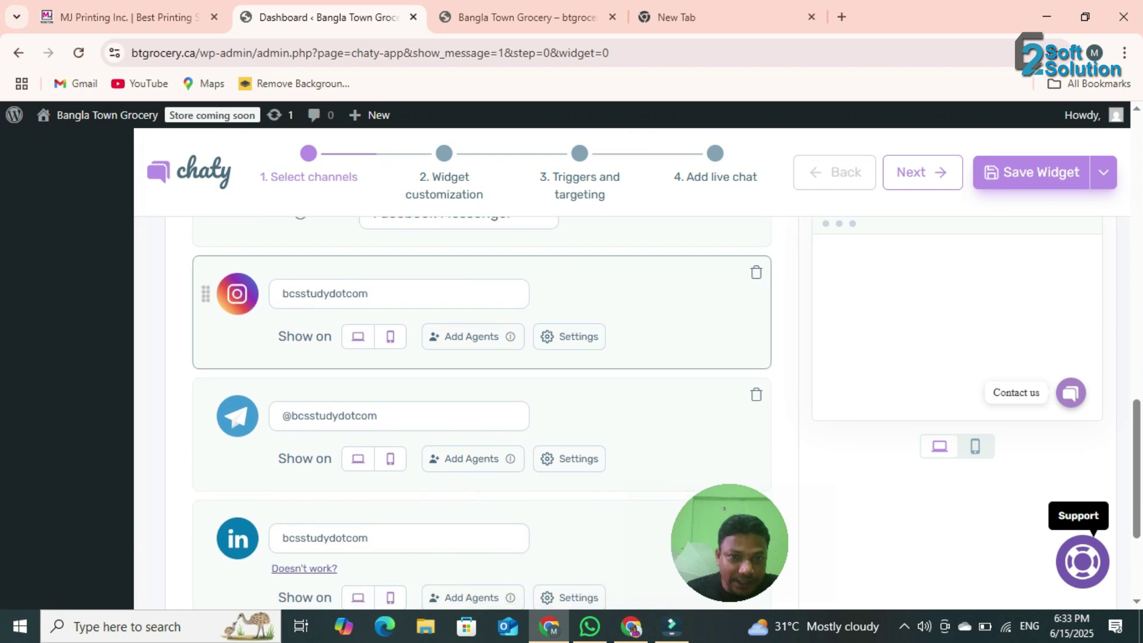
pyautogui.scroll(1, 482, 358)
pyautogui.doubleClick(405, 296)
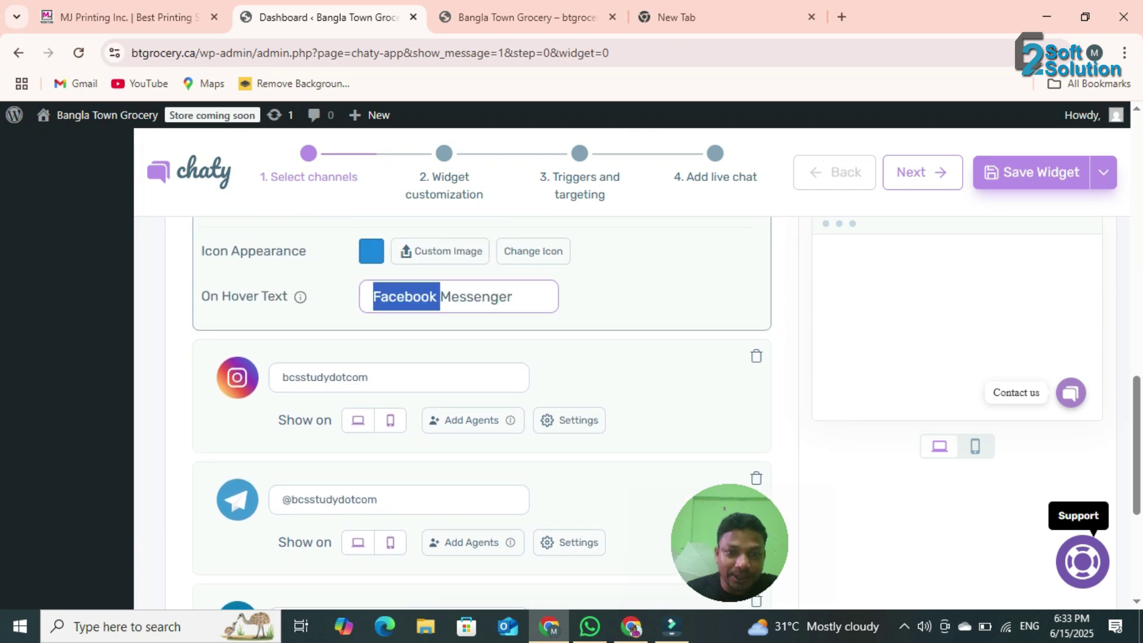
pyautogui.click(569, 420)
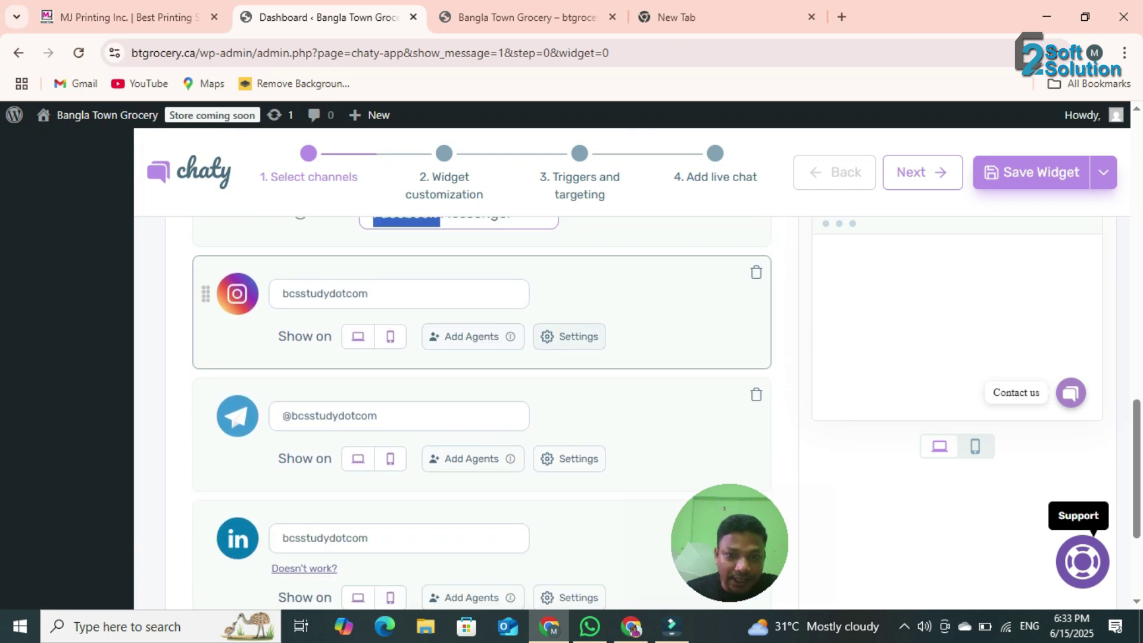
pyautogui.doubleClick(460, 297)
pyautogui.scroll(-3, 471, 268)
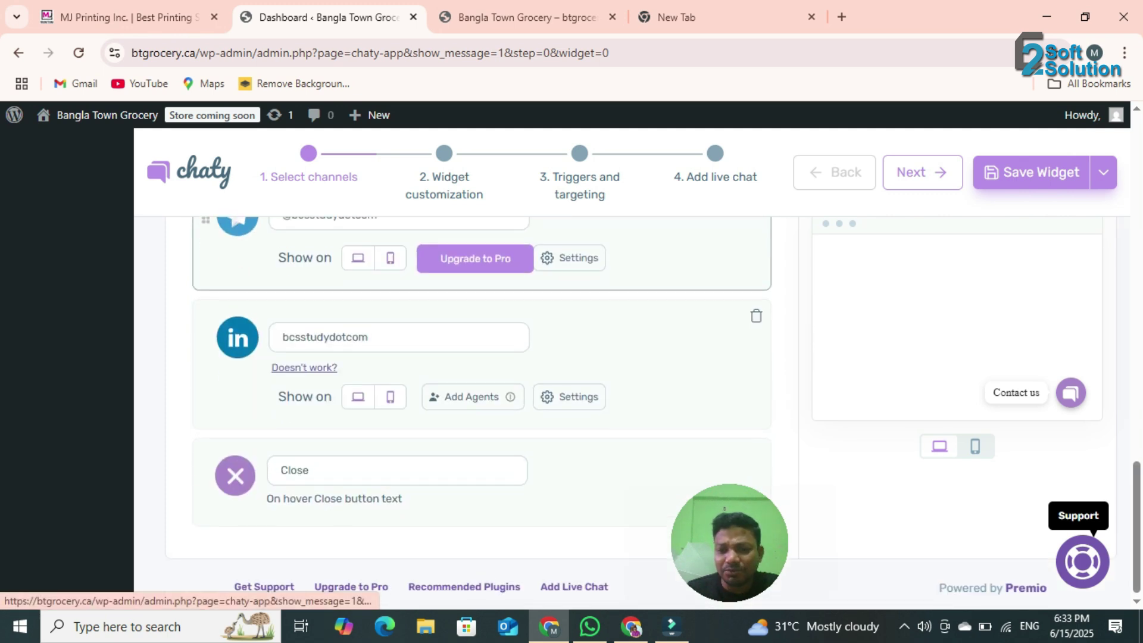
pyautogui.scroll(10, 471, 357)
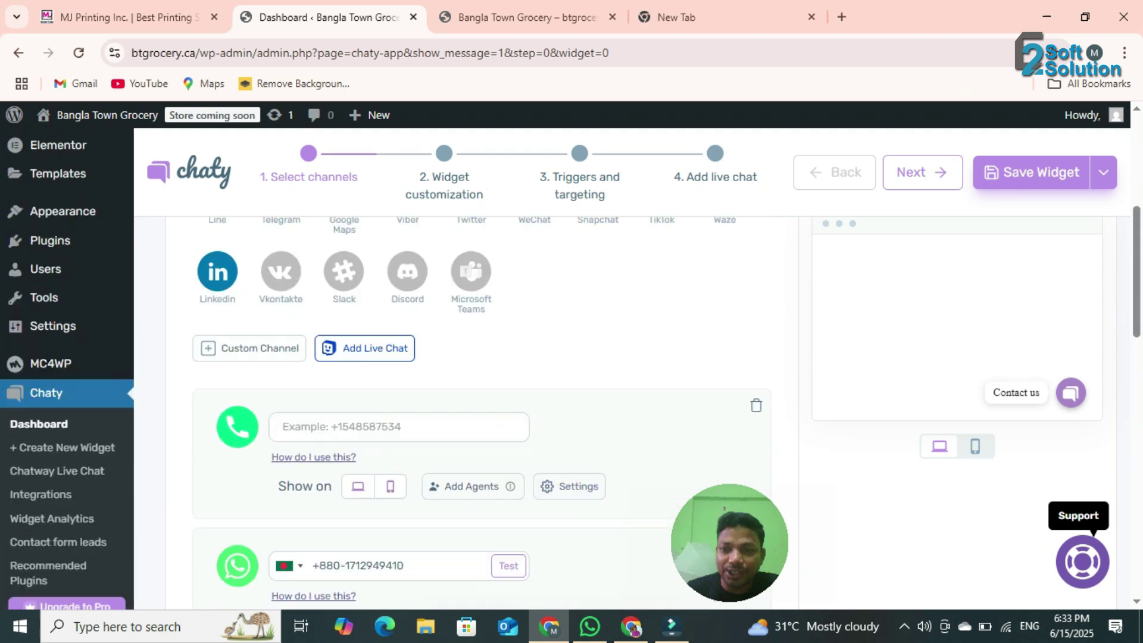
pyautogui.scroll(5, 470, 357)
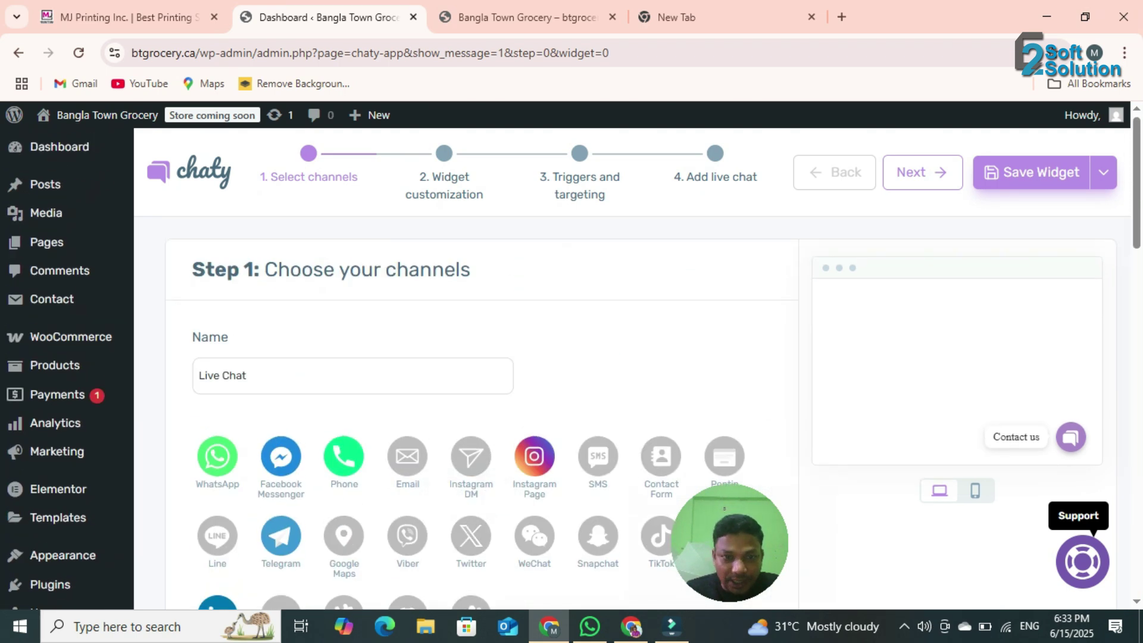
pyautogui.scroll(-12, 470, 358)
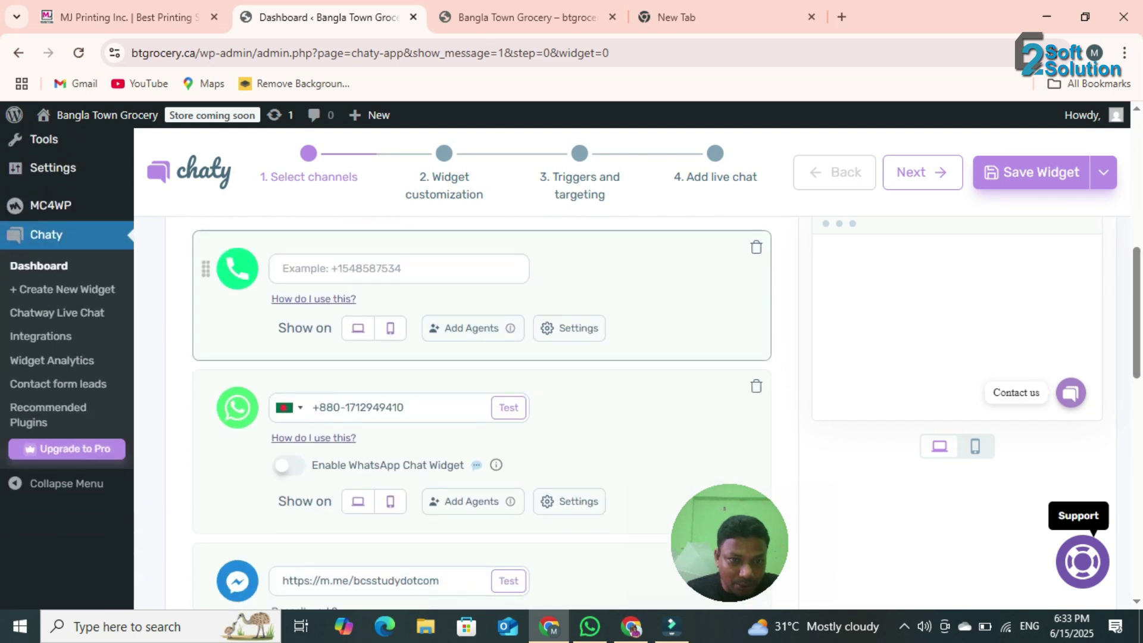
pyautogui.scroll(-7, 470, 358)
pyautogui.scroll(18, 471, 358)
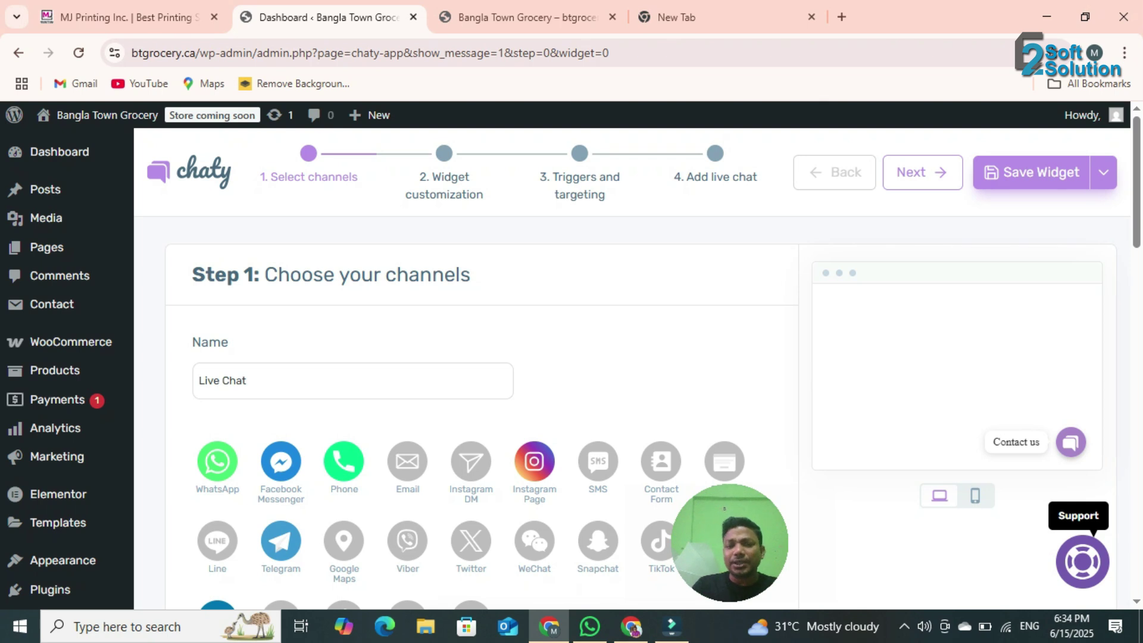
pyautogui.hotkey('ctrl', 'Tab')
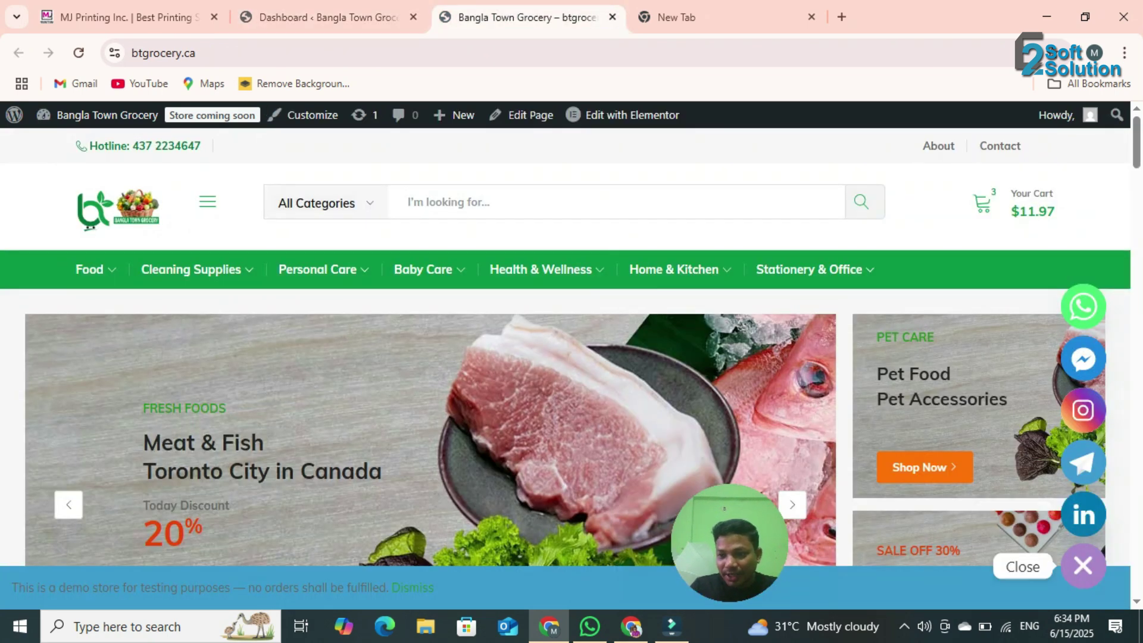
pyautogui.click(1083, 566)
pyautogui.click(1083, 566)
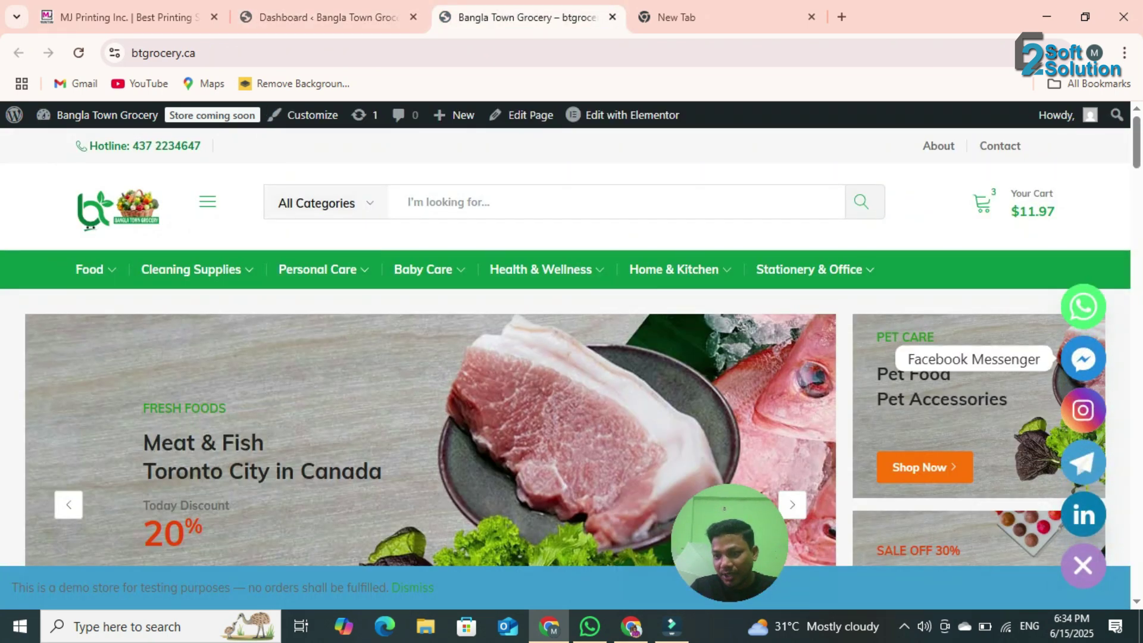
pyautogui.click(327, 17)
pyautogui.scroll(-1, 344, 381)
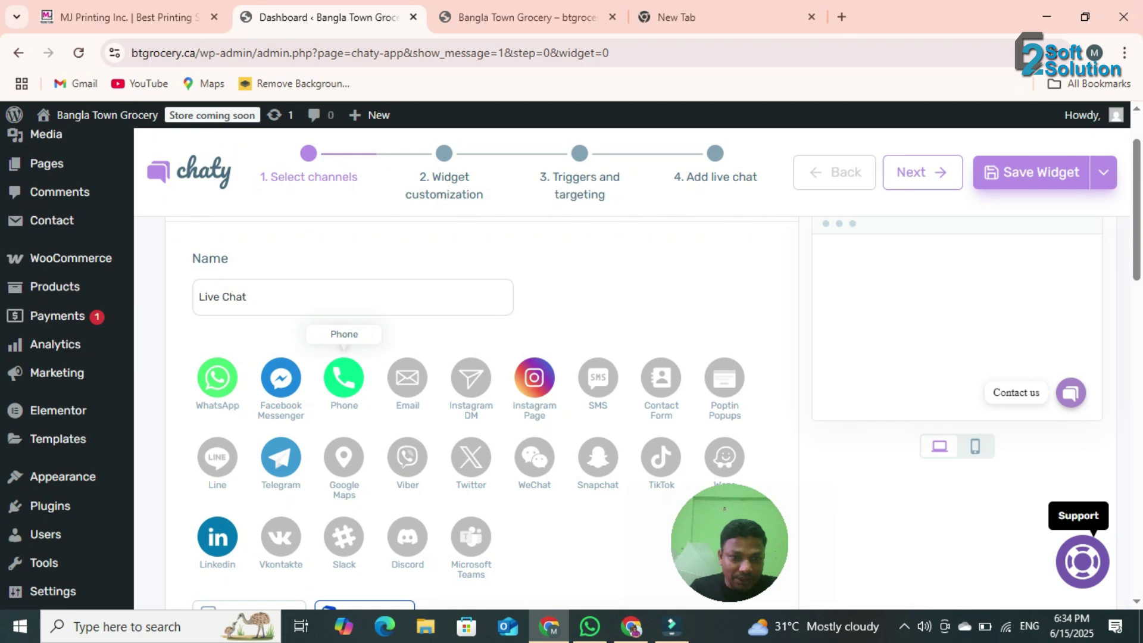
# - Add a Phone channel holding the store's +88 contact number and save the widget
pyautogui.scroll(-4, 534, 377)
pyautogui.scroll(4, 476, 377)
pyautogui.click(345, 377)
pyautogui.scroll(-8, 439, 298)
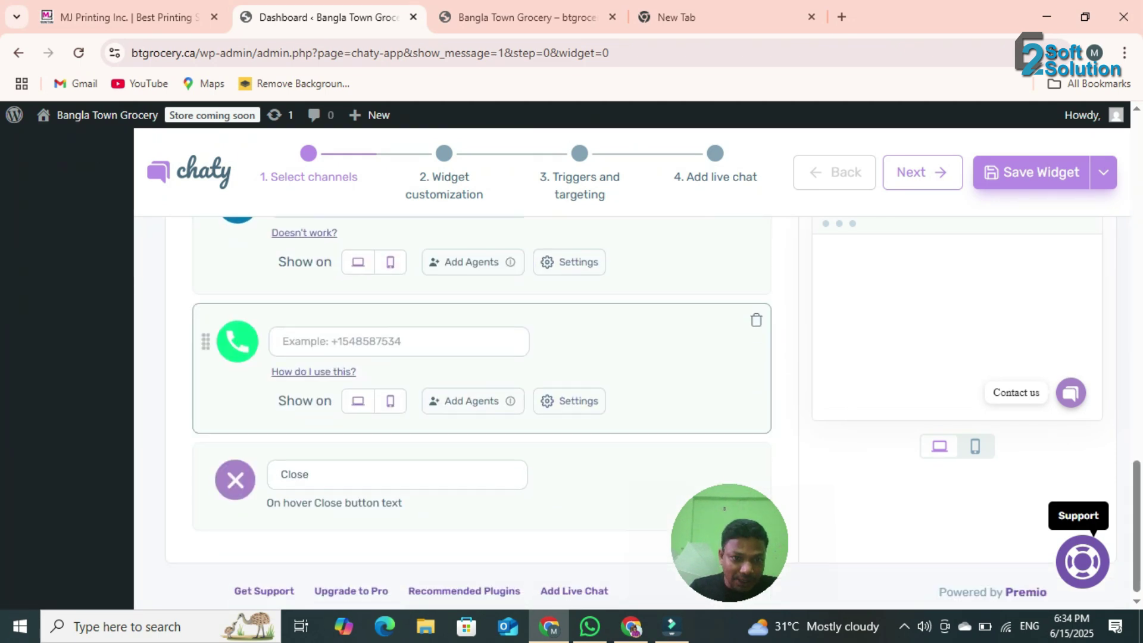
pyautogui.click(399, 341)
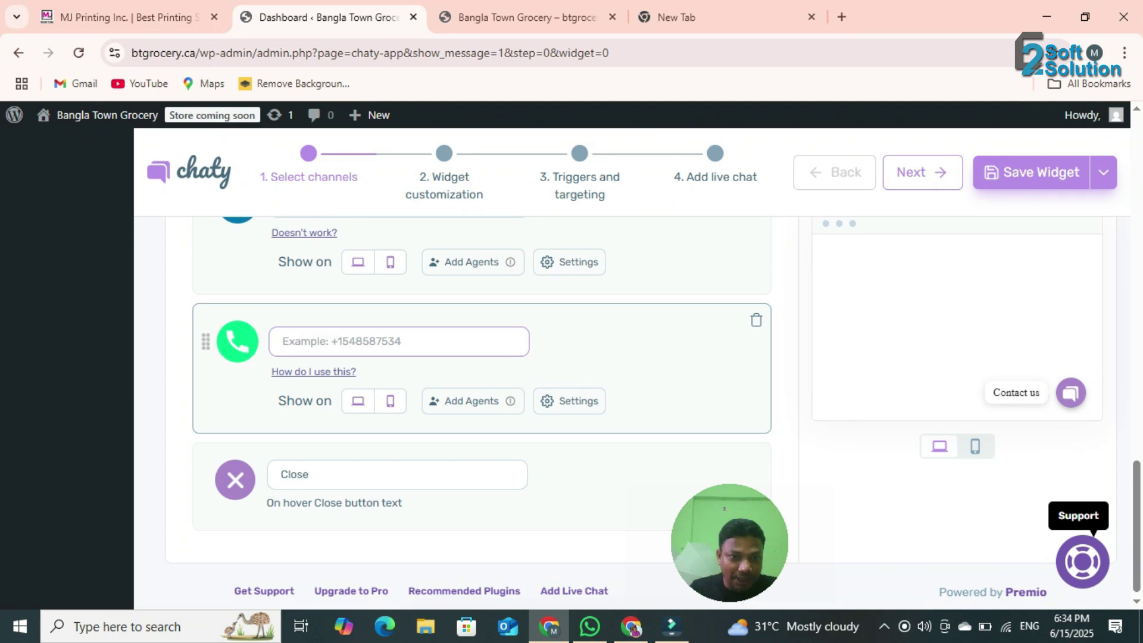
pyautogui.scroll(1, 399, 342)
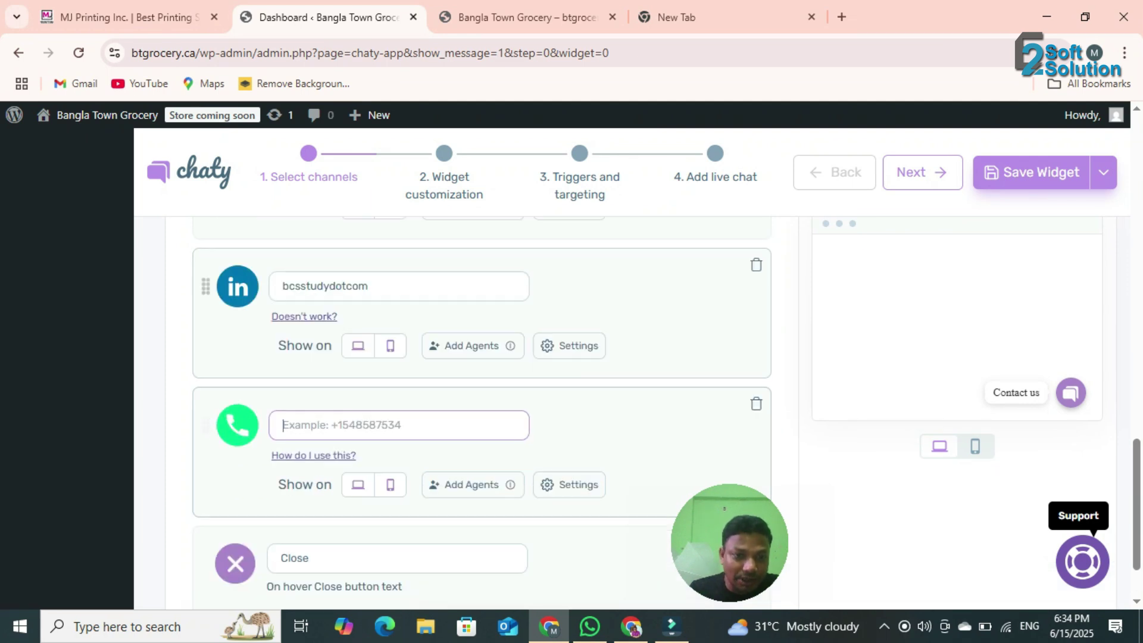
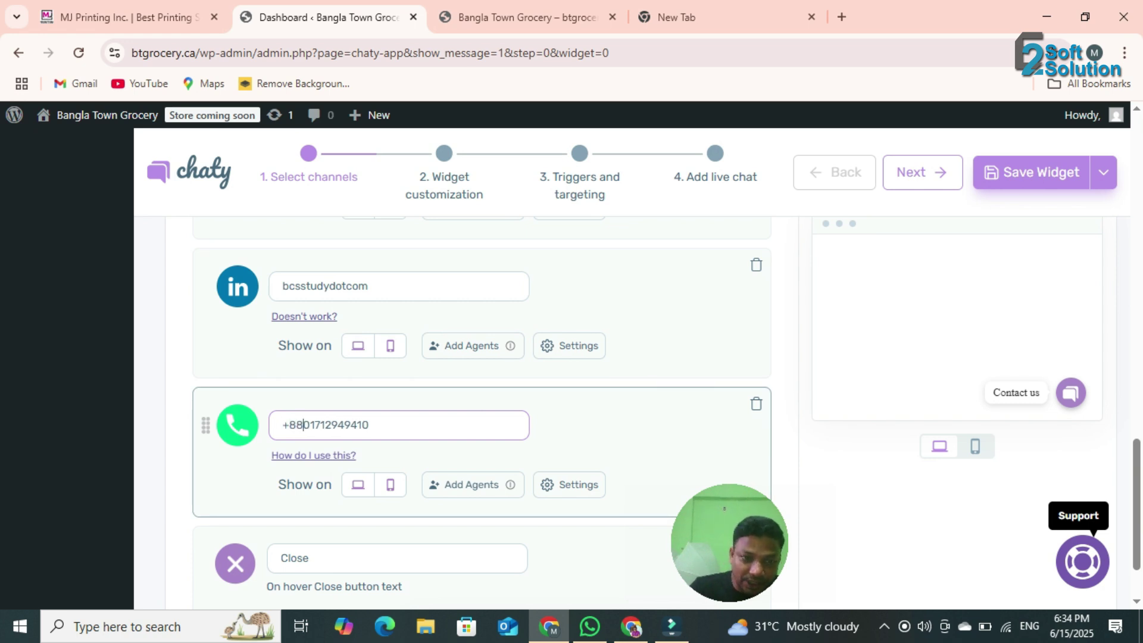
pyautogui.press('Return')
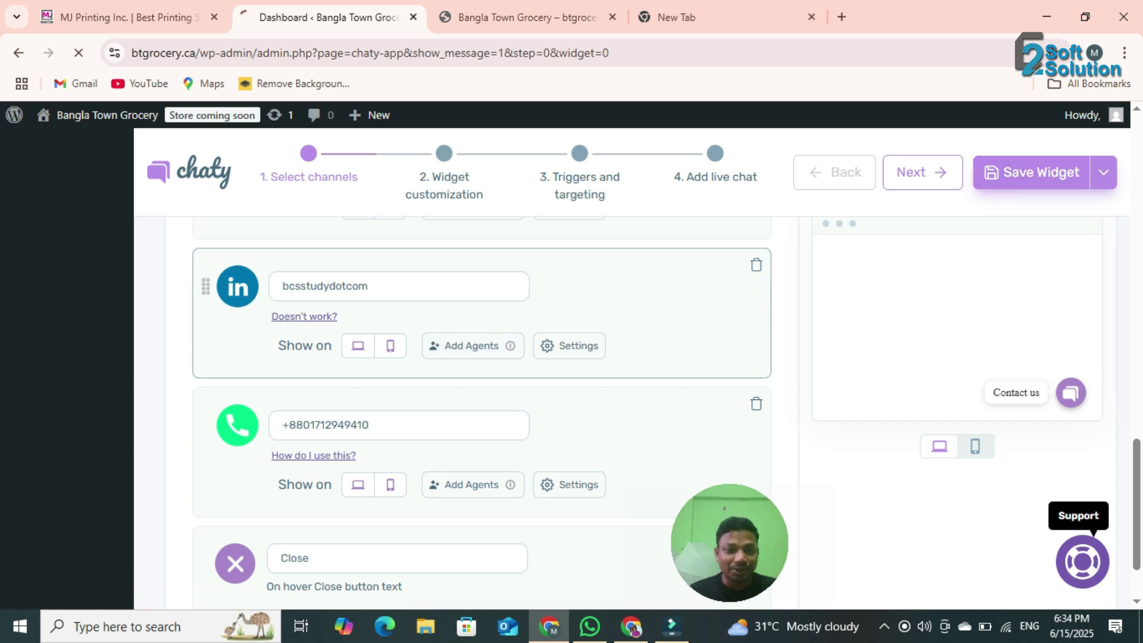
# - Reload the Bangla Town Grocery storefront tab to load the updated chat widget
pyautogui.click(527, 16)
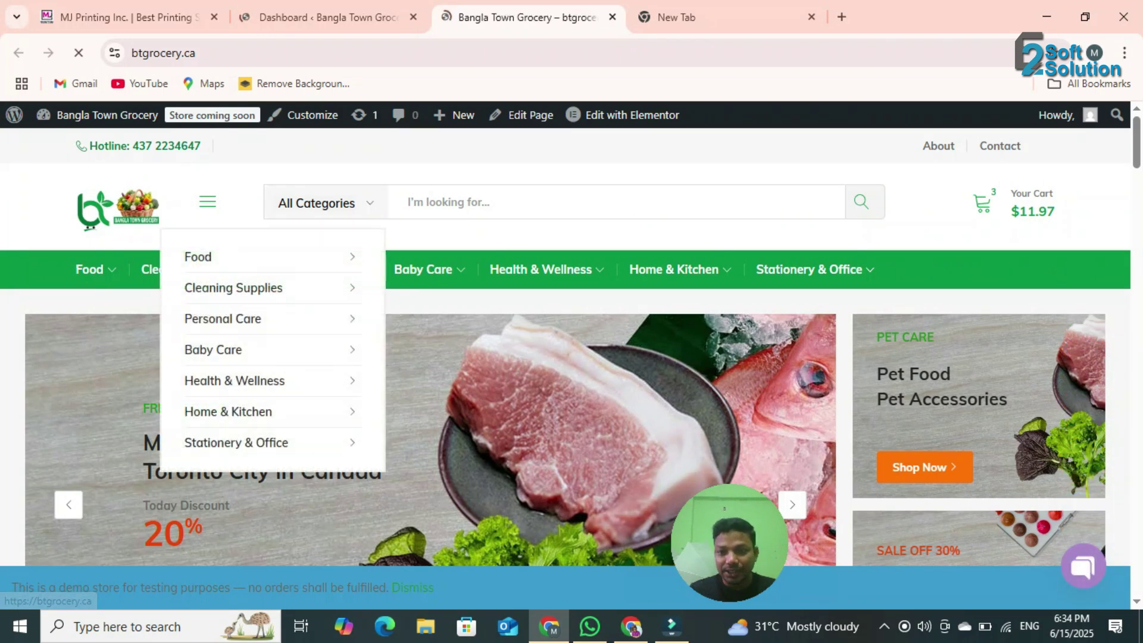
pyautogui.press('F5')
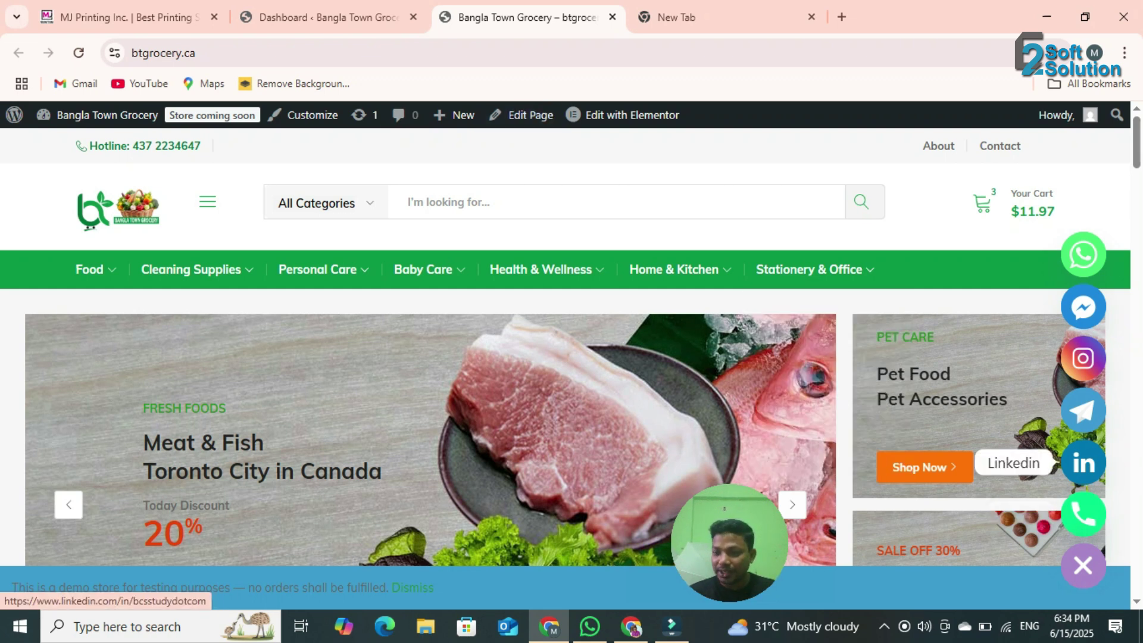
pyautogui.click(1084, 463)
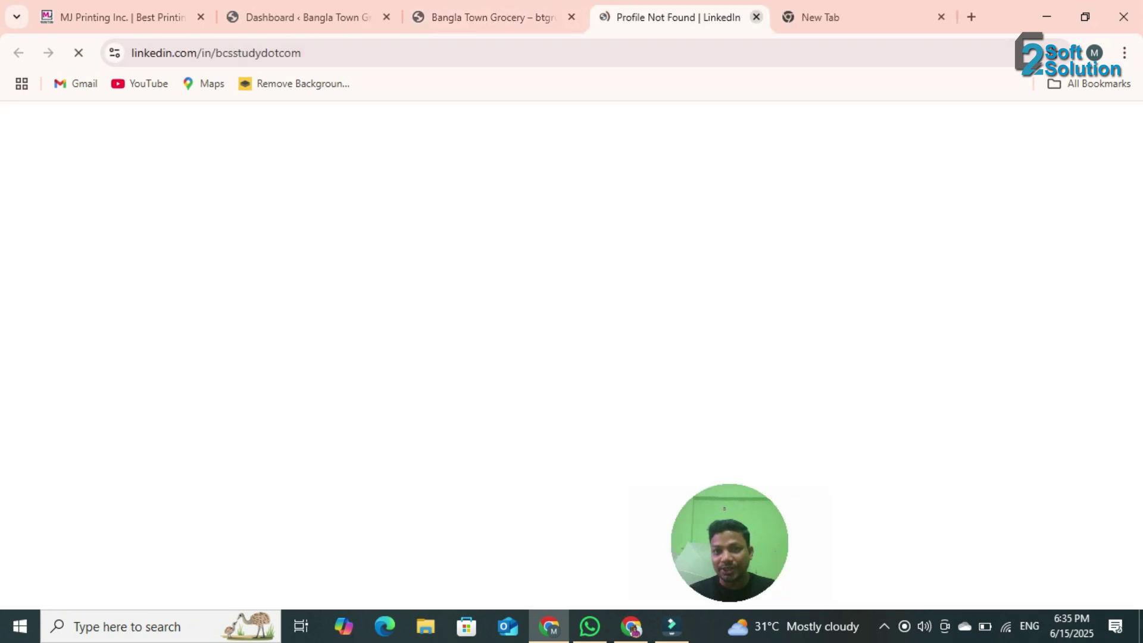
pyautogui.click(756, 17)
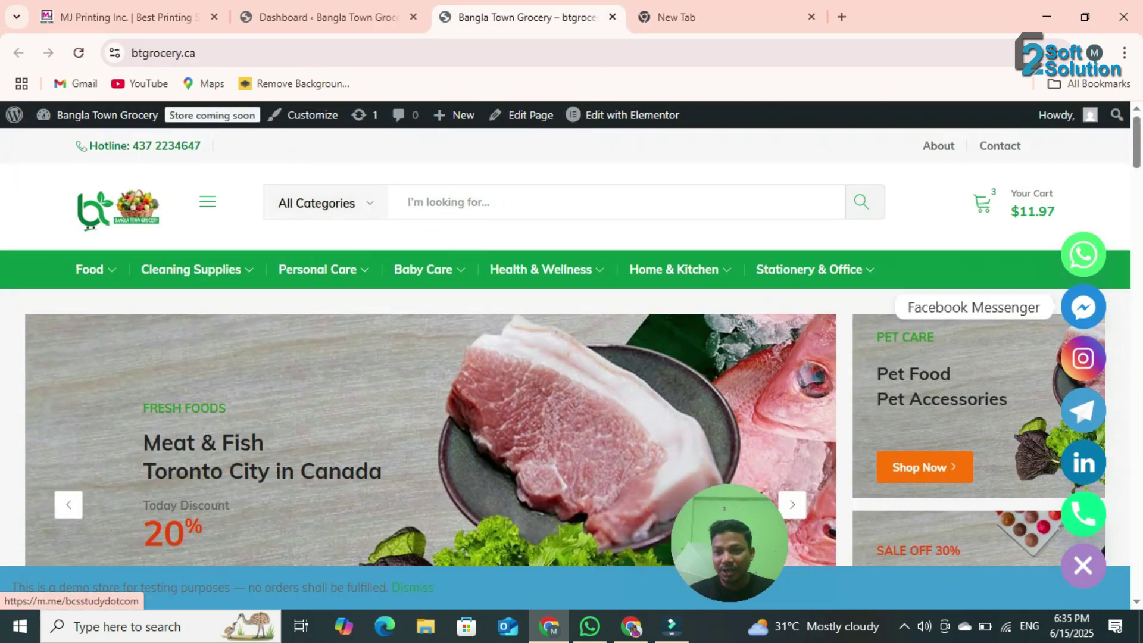
pyautogui.click(1084, 306)
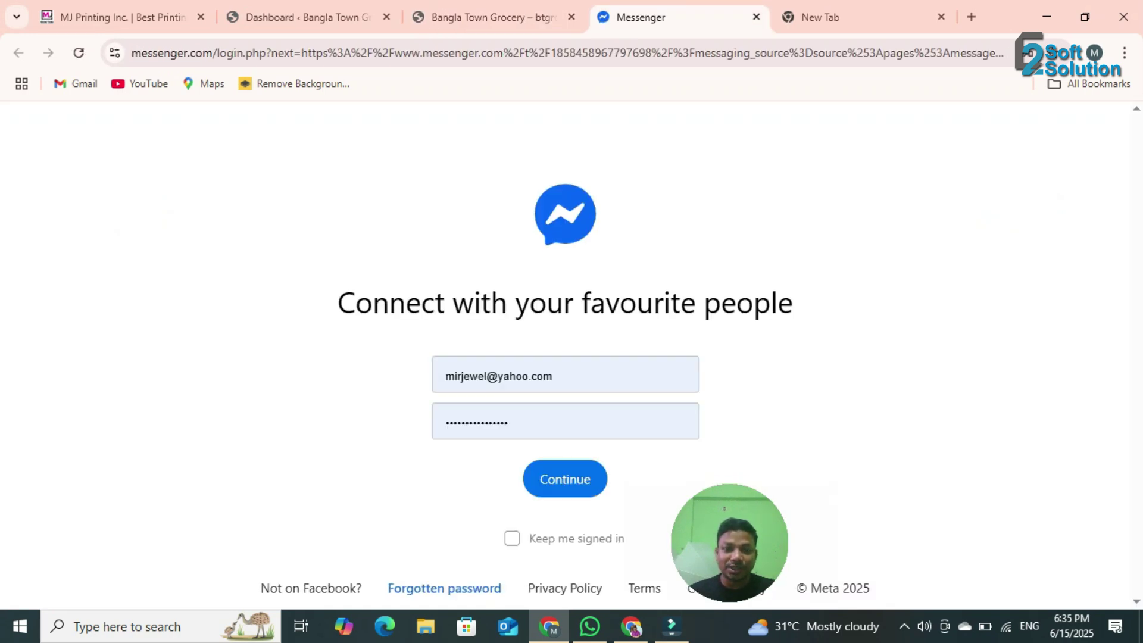
pyautogui.press('Return')
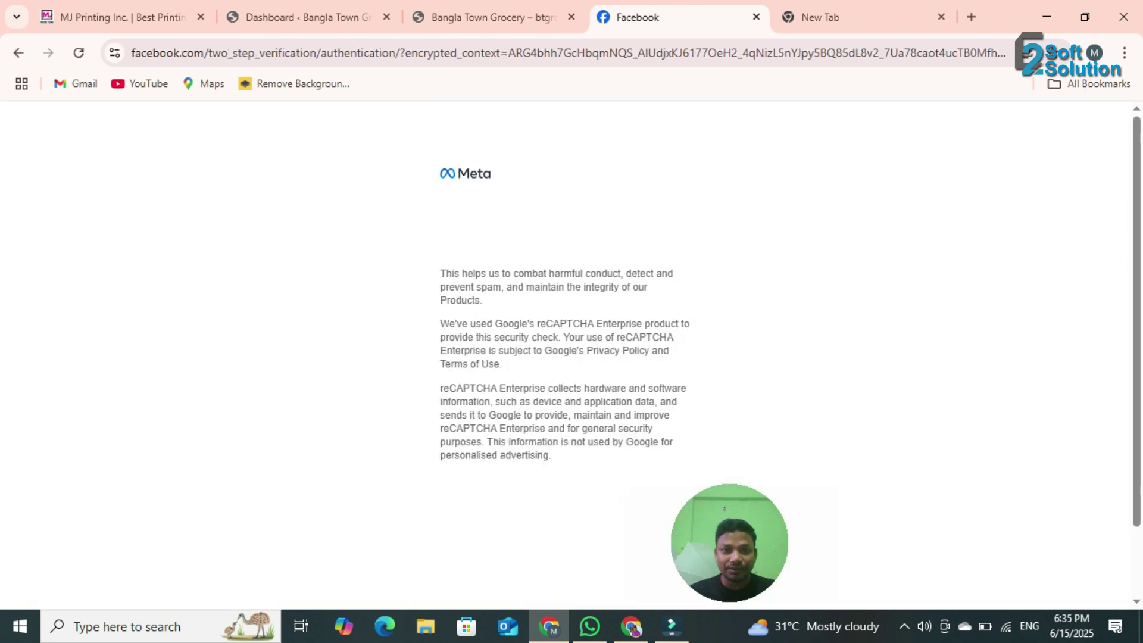
pyautogui.click(463, 223)
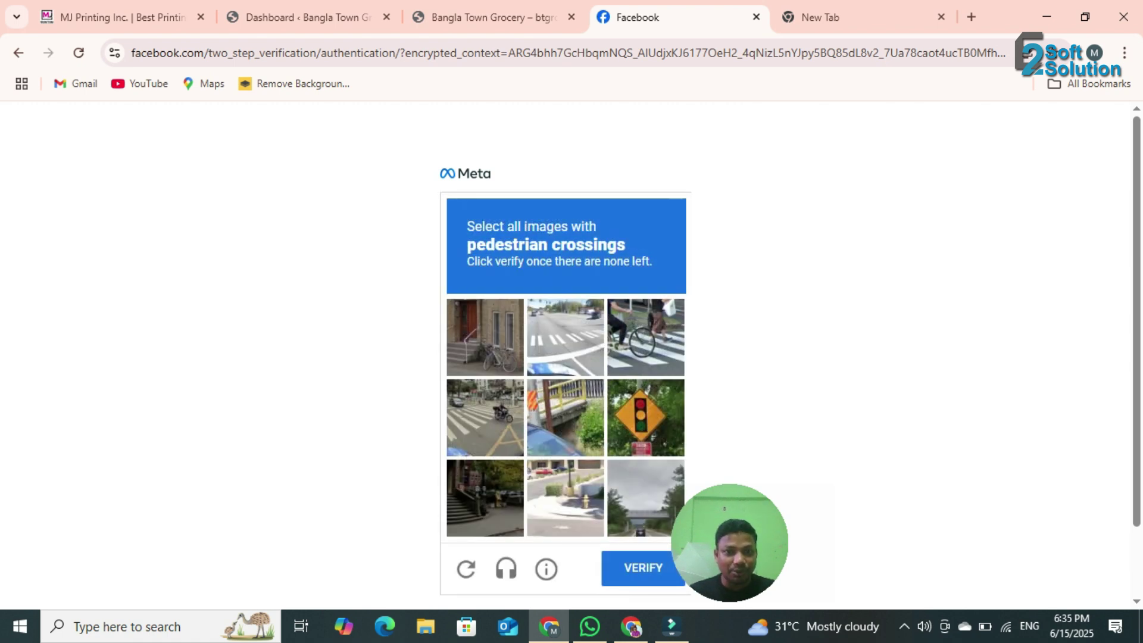
pyautogui.scroll(-2, 566, 351)
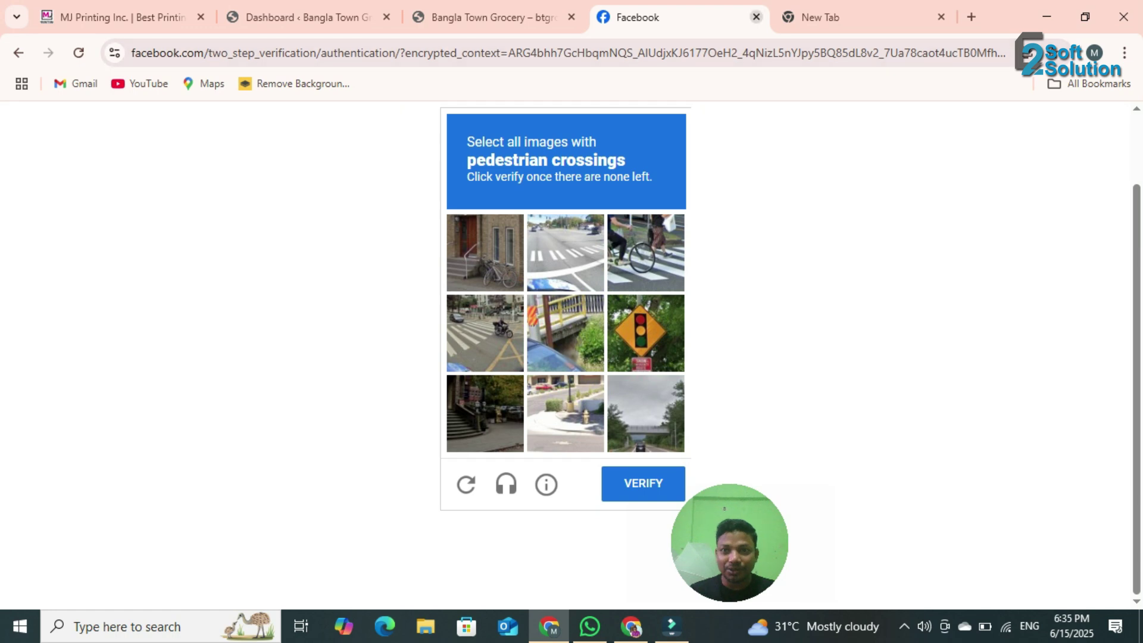
pyautogui.click(756, 17)
pyautogui.moveTo(455, 115)
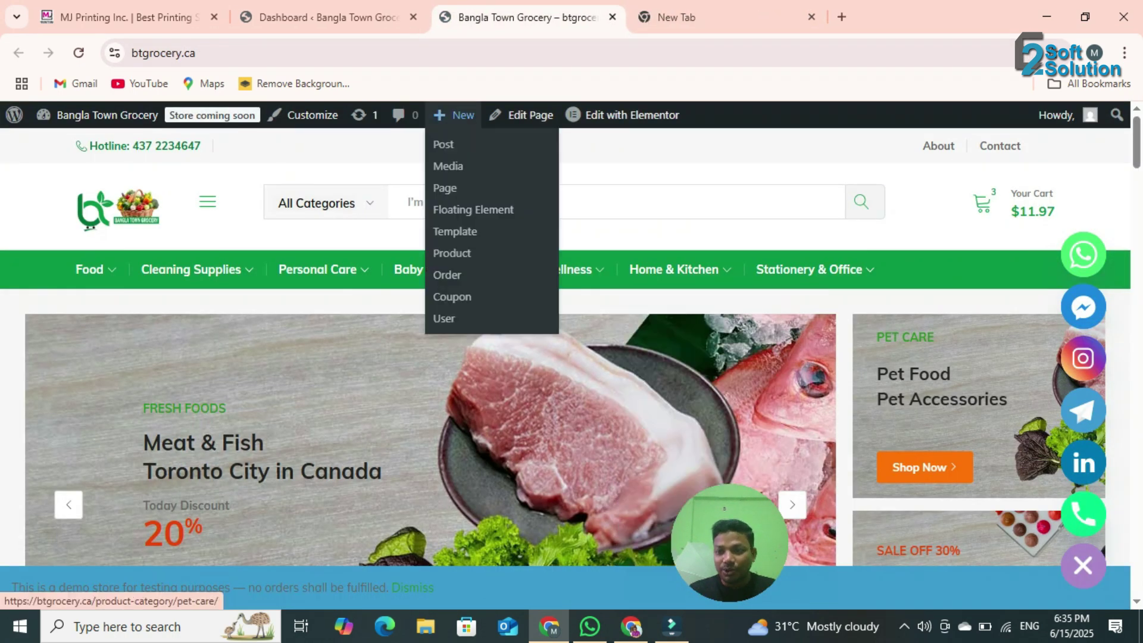
pyautogui.click(1084, 254)
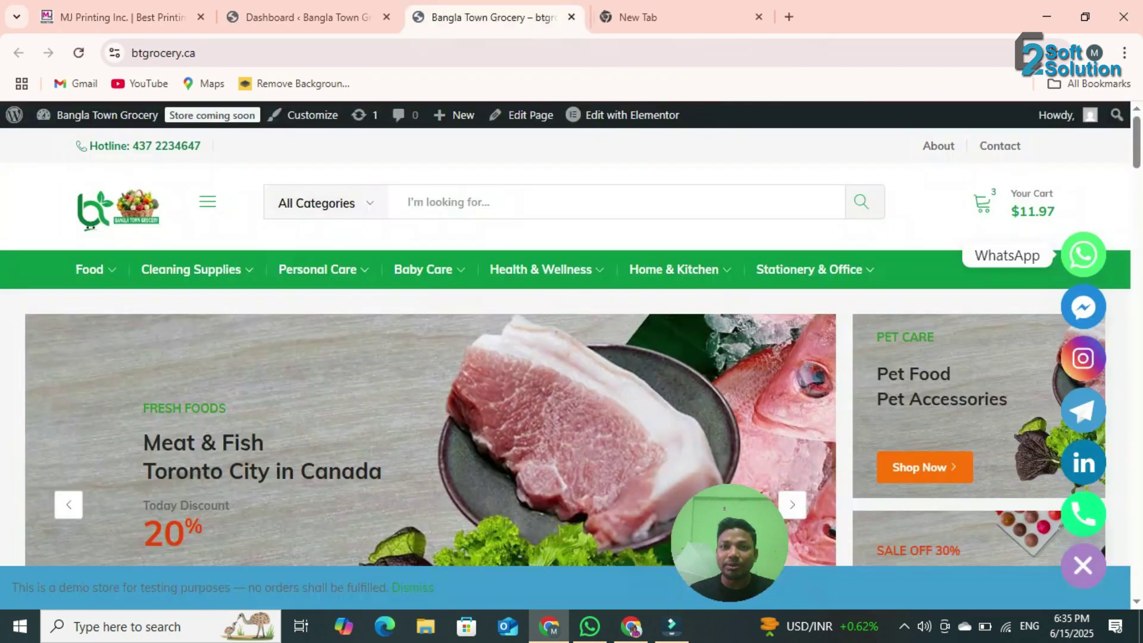
pyautogui.click(757, 17)
# - Collapse the storefront chat widget, expand it to show all channels, then collapse it again
pyautogui.scroll(-6, 888, 393)
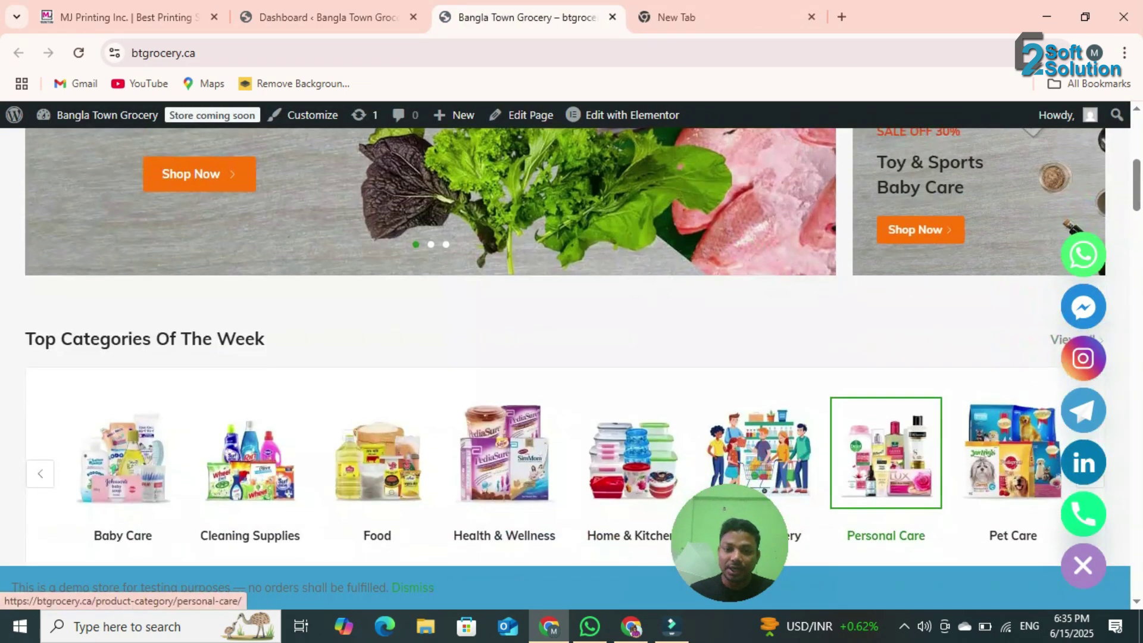
pyautogui.scroll(6, 887, 392)
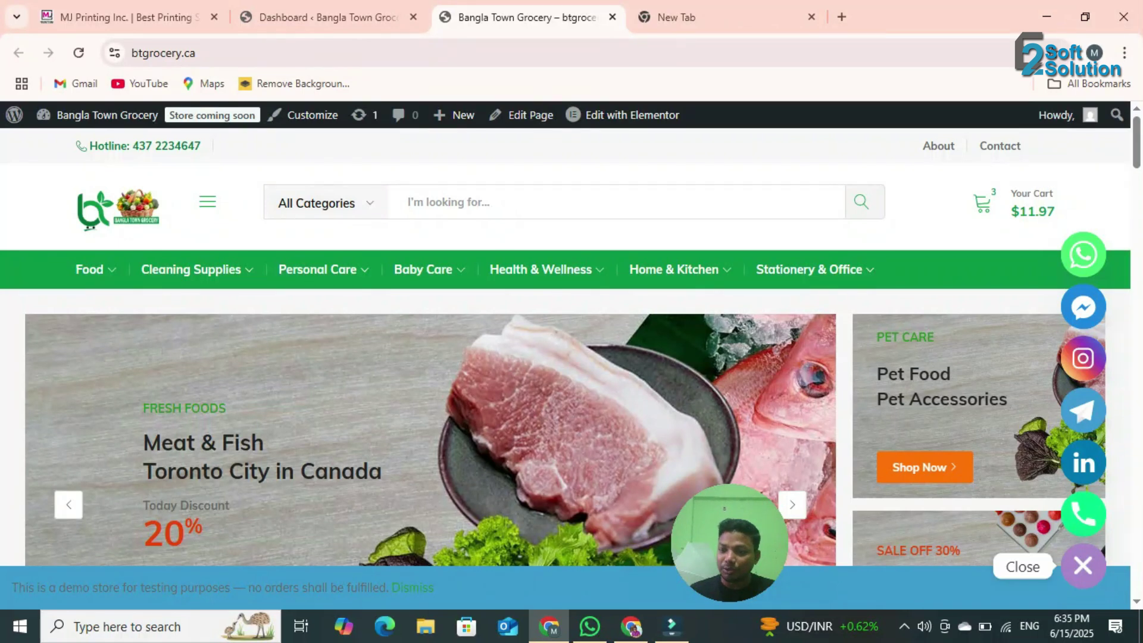
pyautogui.click(1083, 565)
pyautogui.click(1083, 565)
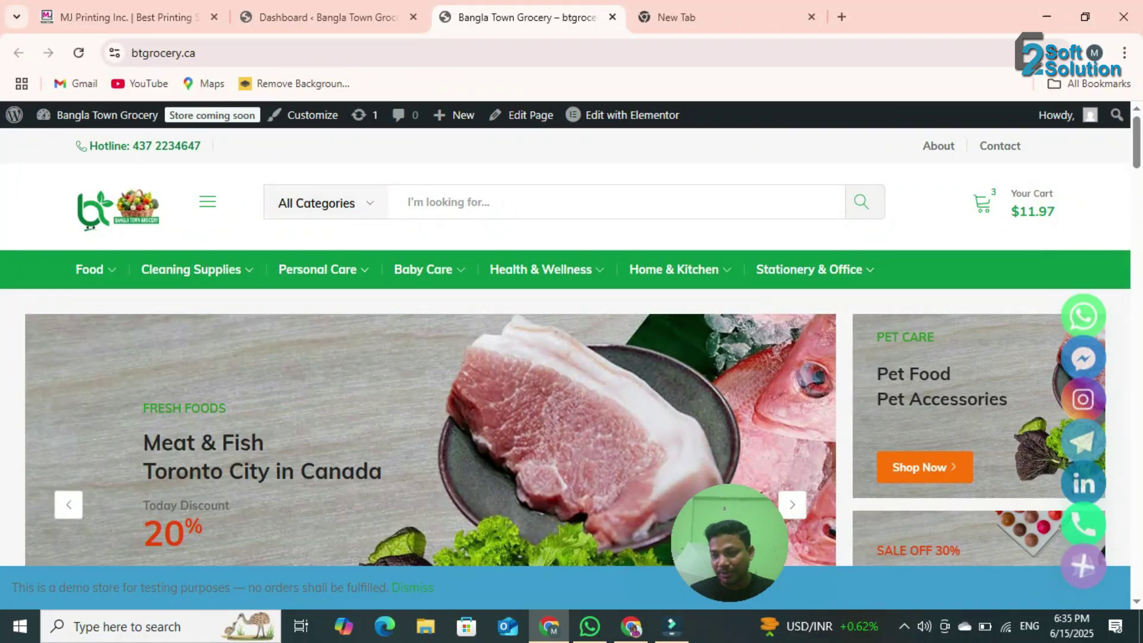
pyautogui.click(1083, 565)
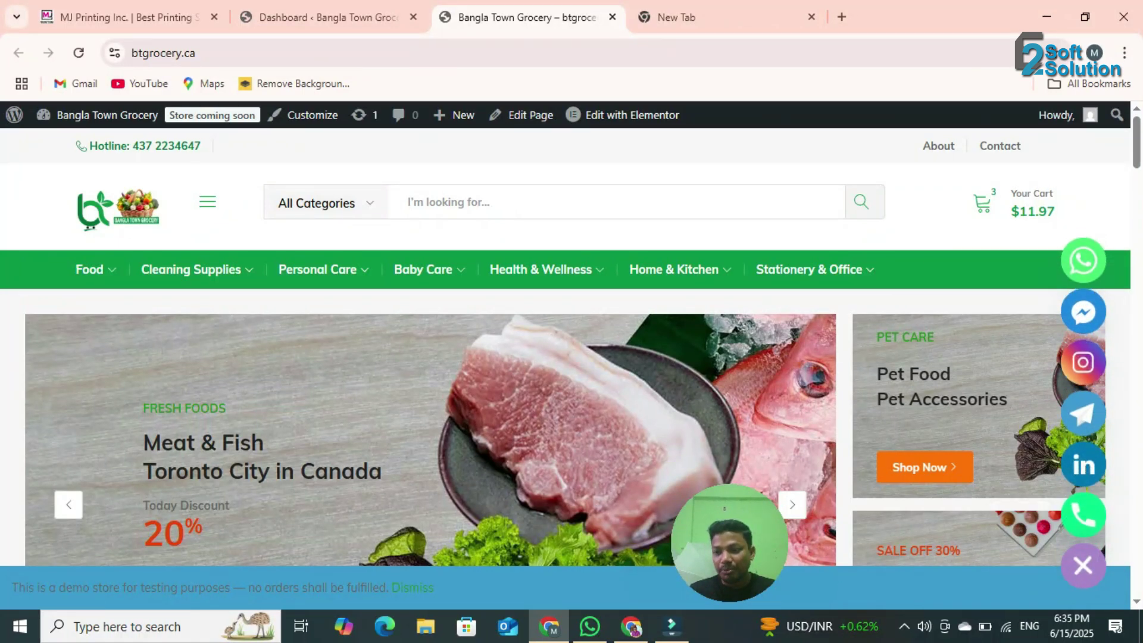